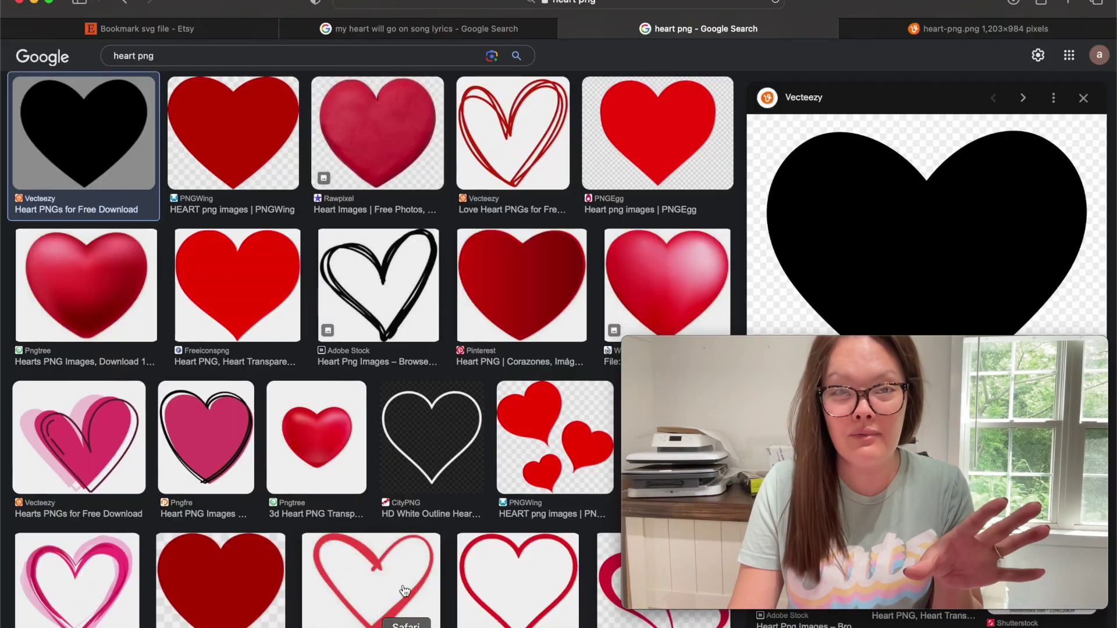
Step: Preview the black Vecteezy heart from the 'heart png' Google image results
{"action": "left_click", "coordinate": [407, 626]}
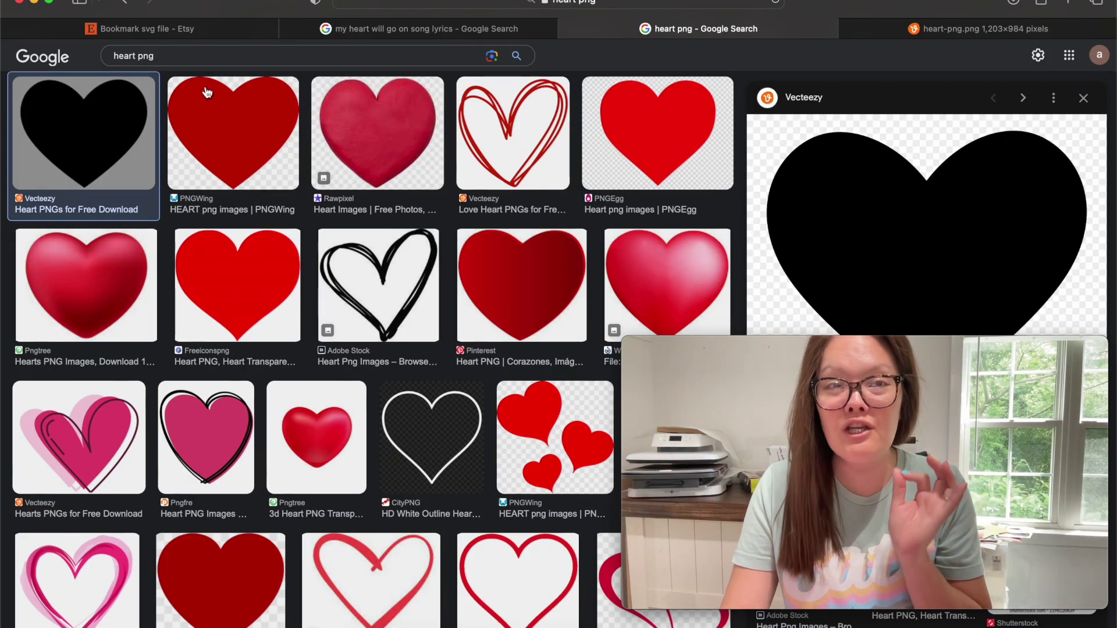
{"action": "scroll", "coordinate": [150, 75], "scroll_direction": "up", "scroll_amount": 3}
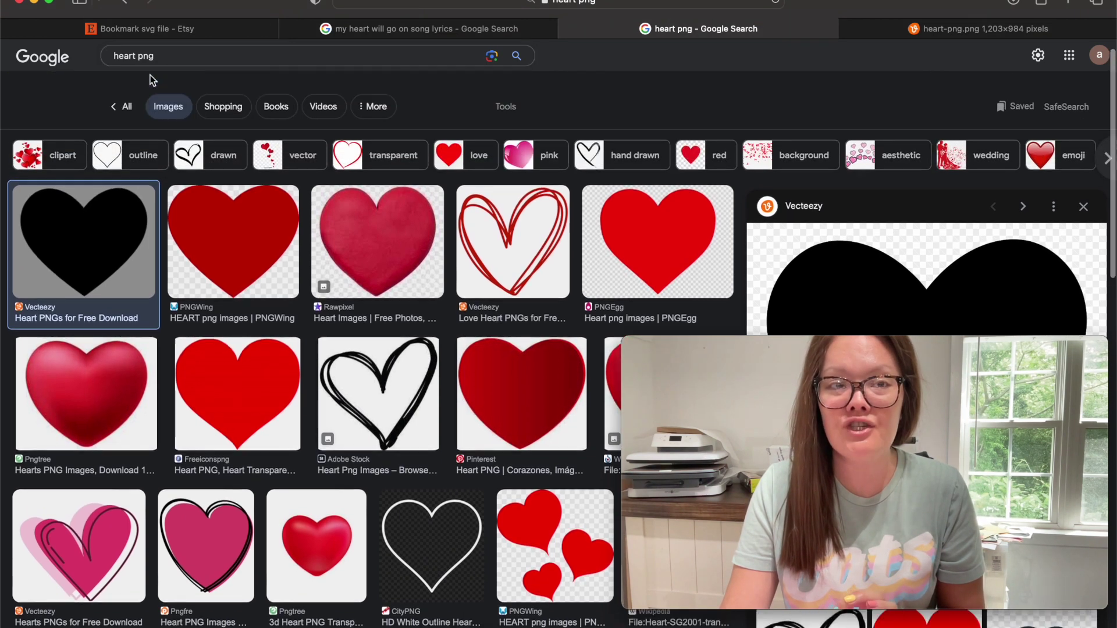
{"action": "left_click", "coordinate": [130, 106]}
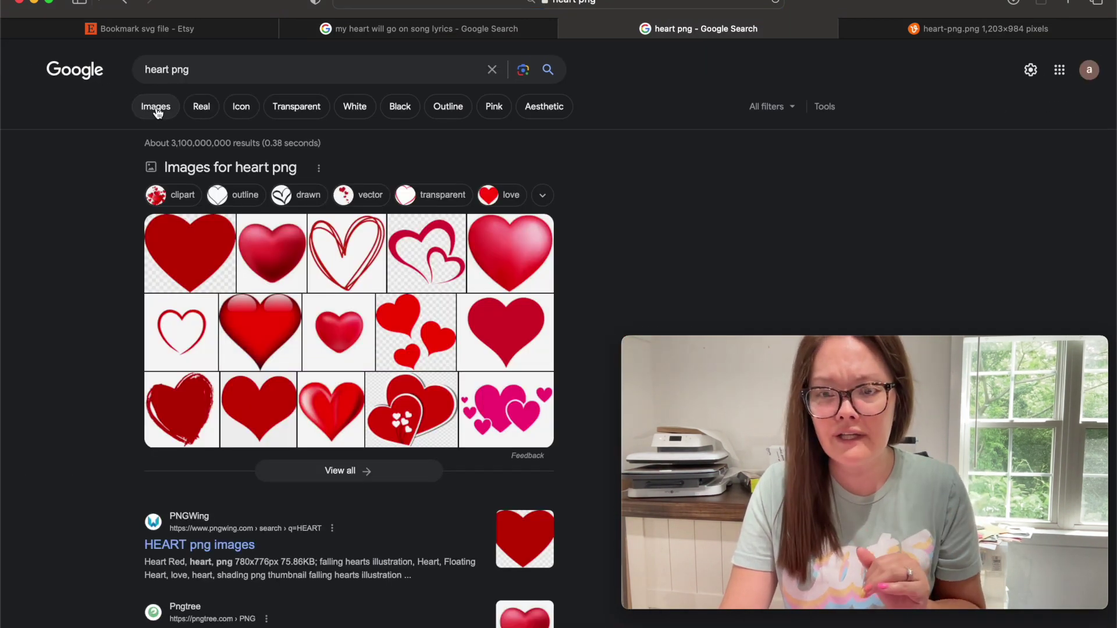
{"action": "left_click", "coordinate": [156, 107]}
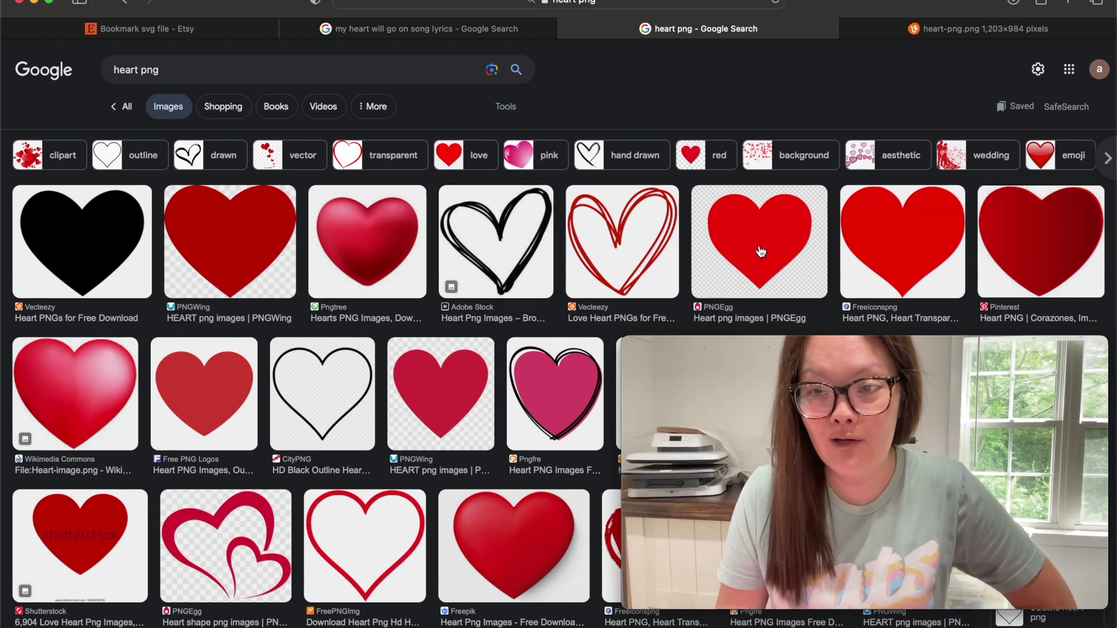
{"action": "left_click", "coordinate": [57, 232]}
Step: Open the black heart image full-size in its own Safari tab
{"action": "mouse_move", "coordinate": [621, 336]}
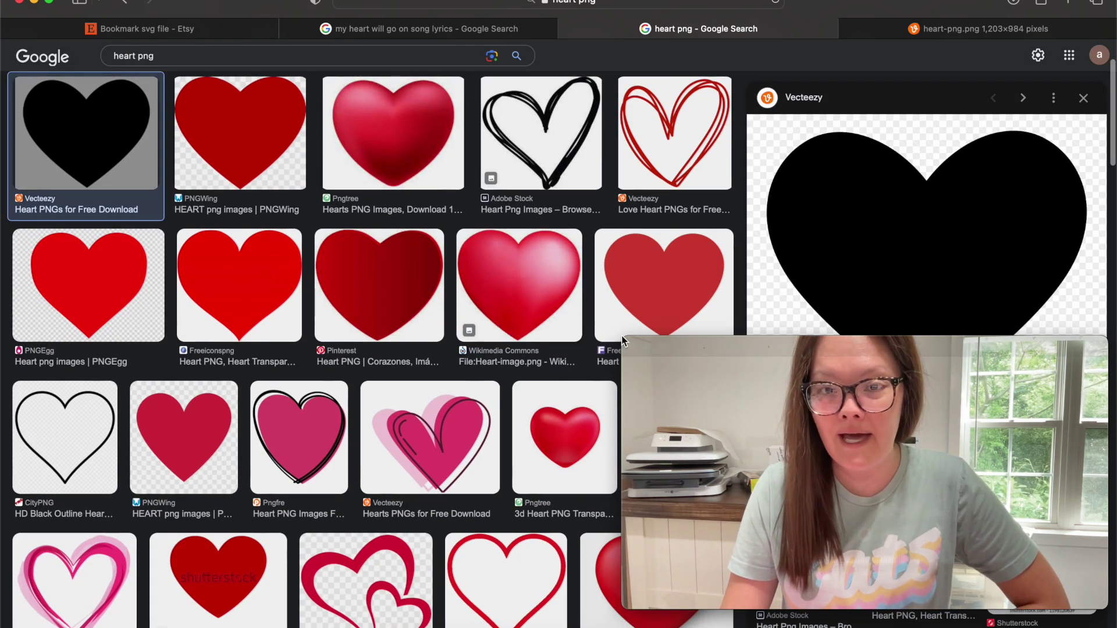
{"action": "right_click", "coordinate": [896, 249]}
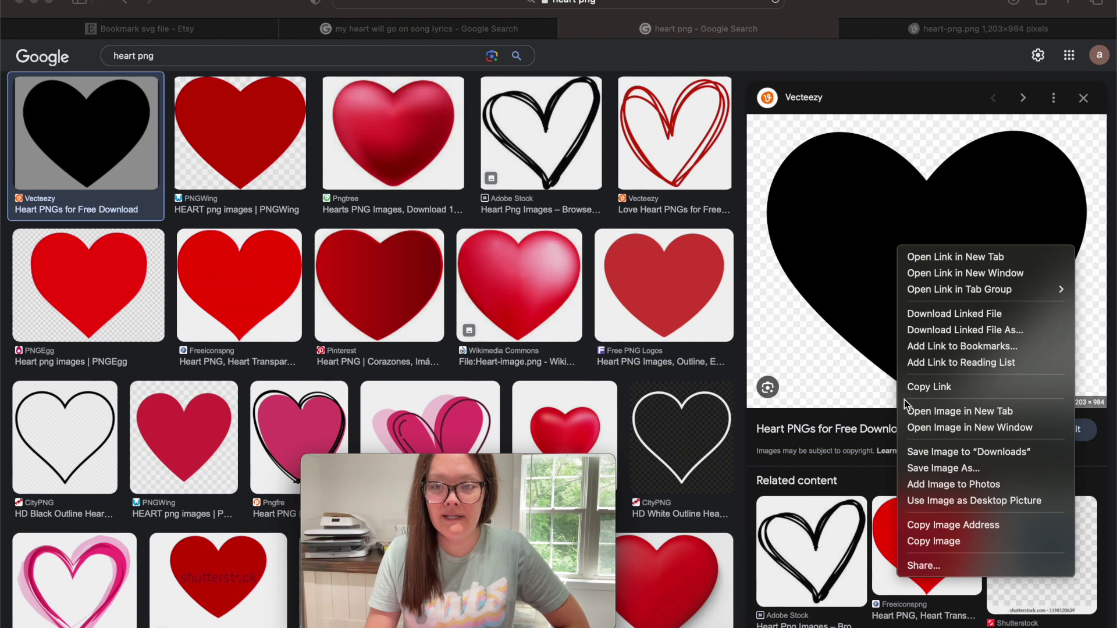
{"action": "left_click", "coordinate": [914, 411]}
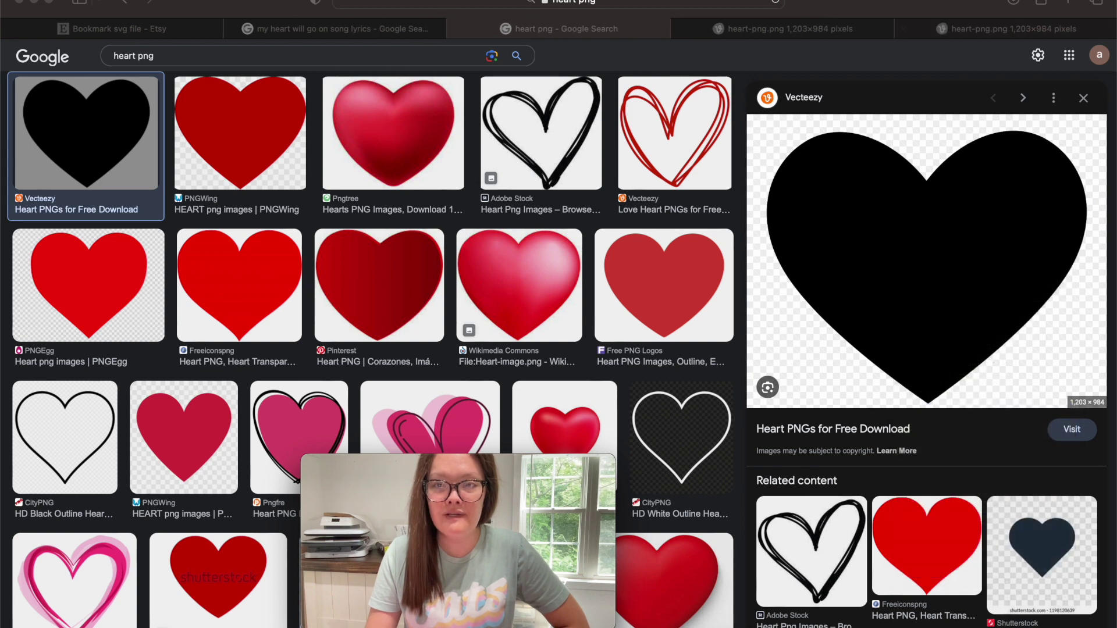
{"action": "left_click", "coordinate": [929, 32]}
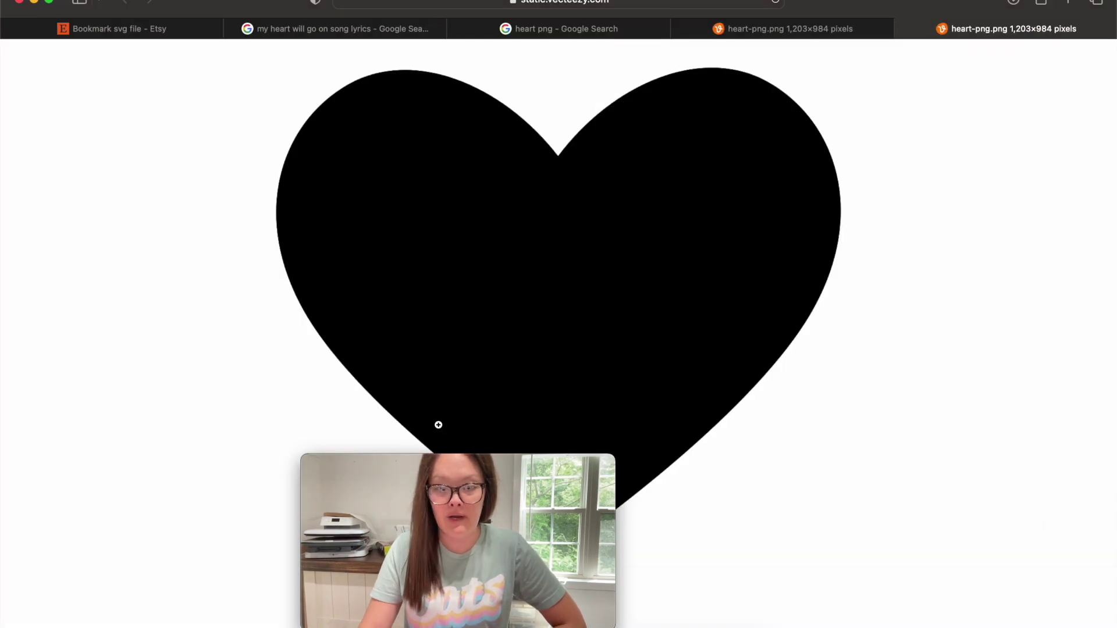
Step: Capture a region screenshot around the whole black heart with Cmd+Shift+4
{"action": "mouse_move", "coordinate": [399, 475]}
{"action": "left_click_drag", "start_coordinate": [399, 475], "coordinate": [948, 12]}
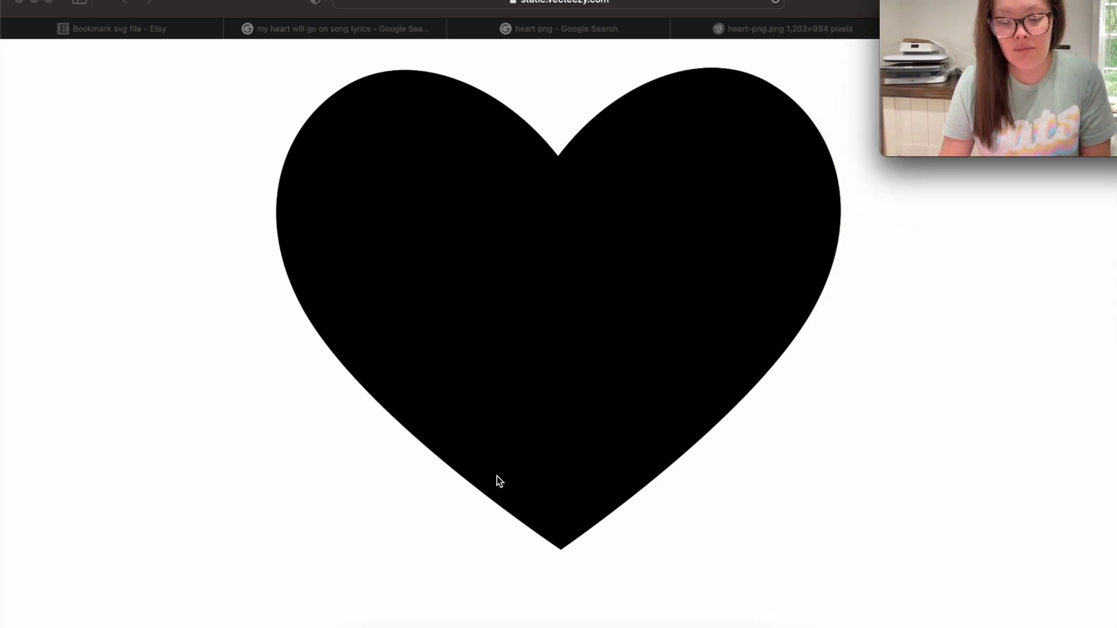
{"action": "key", "text": "super+shift+4"}
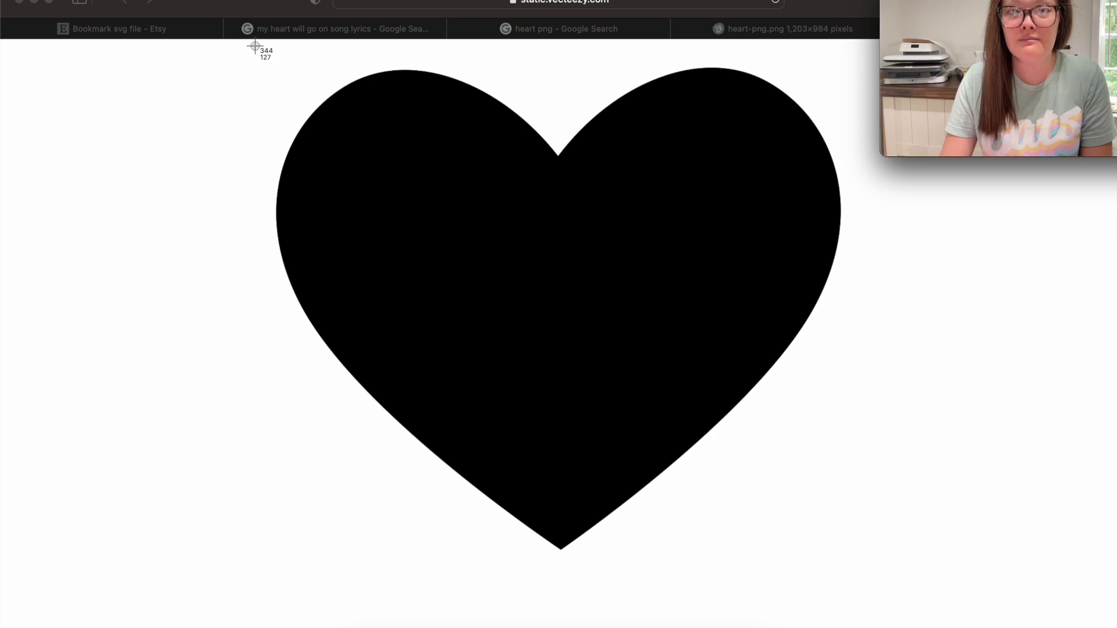
{"action": "left_click_drag", "start_coordinate": [256, 45], "coordinate": [849, 583]}
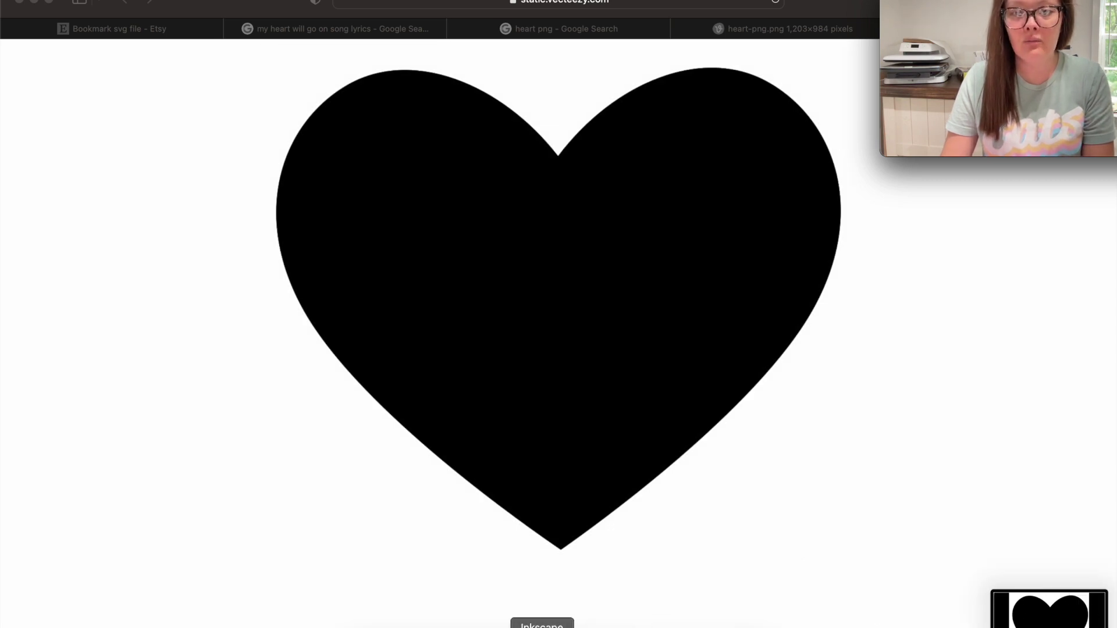
Step: Import the heart screenshot into the Inkscape drawing as an embedded image
{"action": "left_click", "coordinate": [542, 627]}
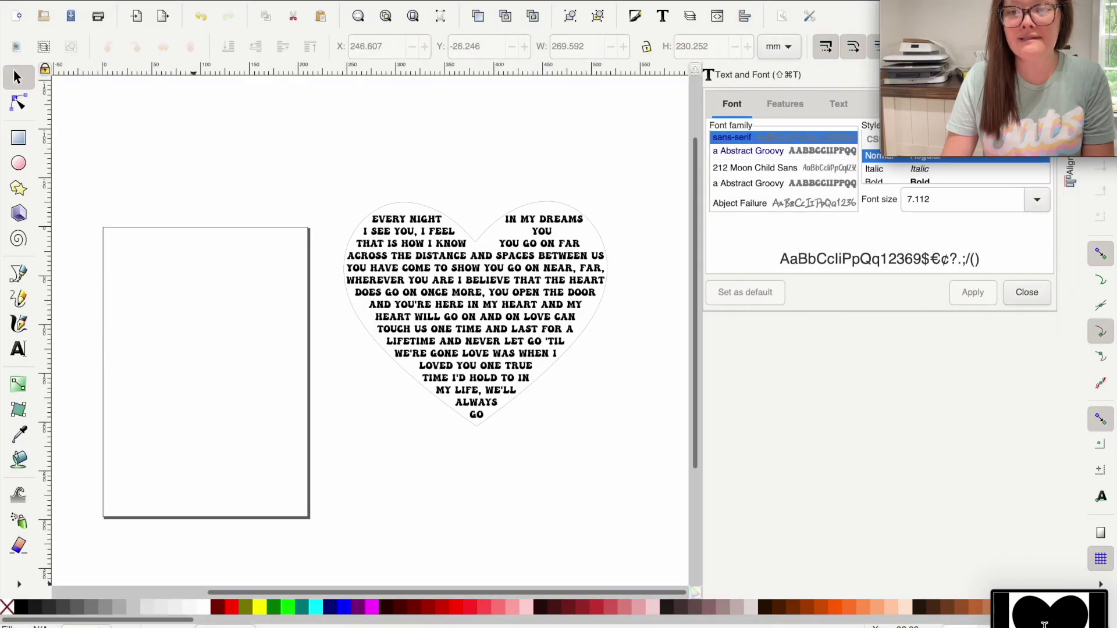
{"action": "left_click_drag", "start_coordinate": [1045, 624], "coordinate": [204, 316]}
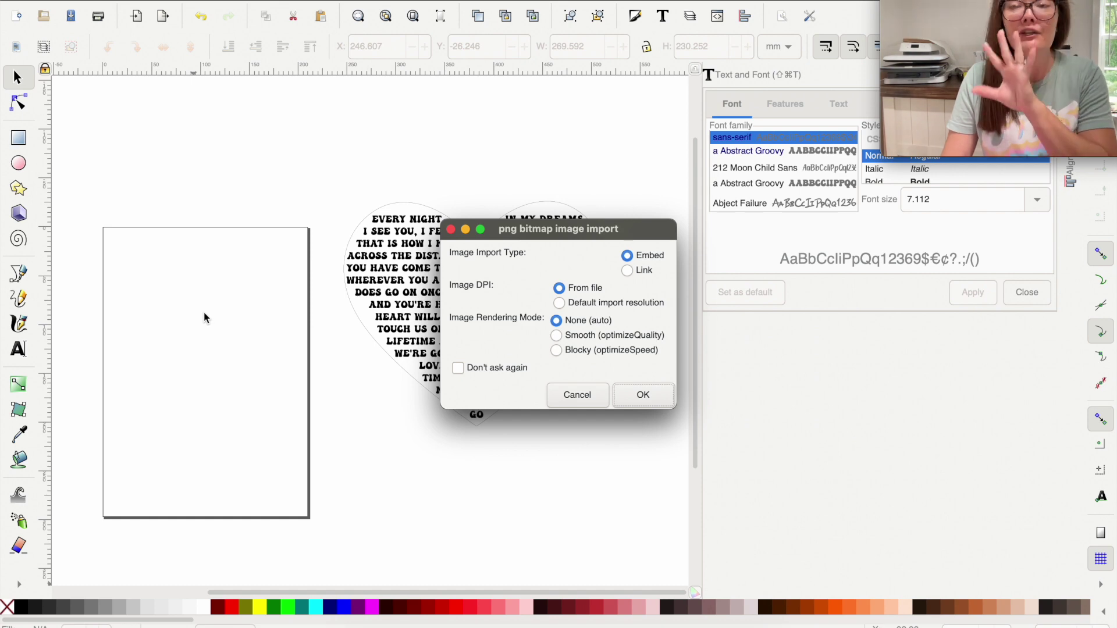
{"action": "left_click", "coordinate": [640, 396]}
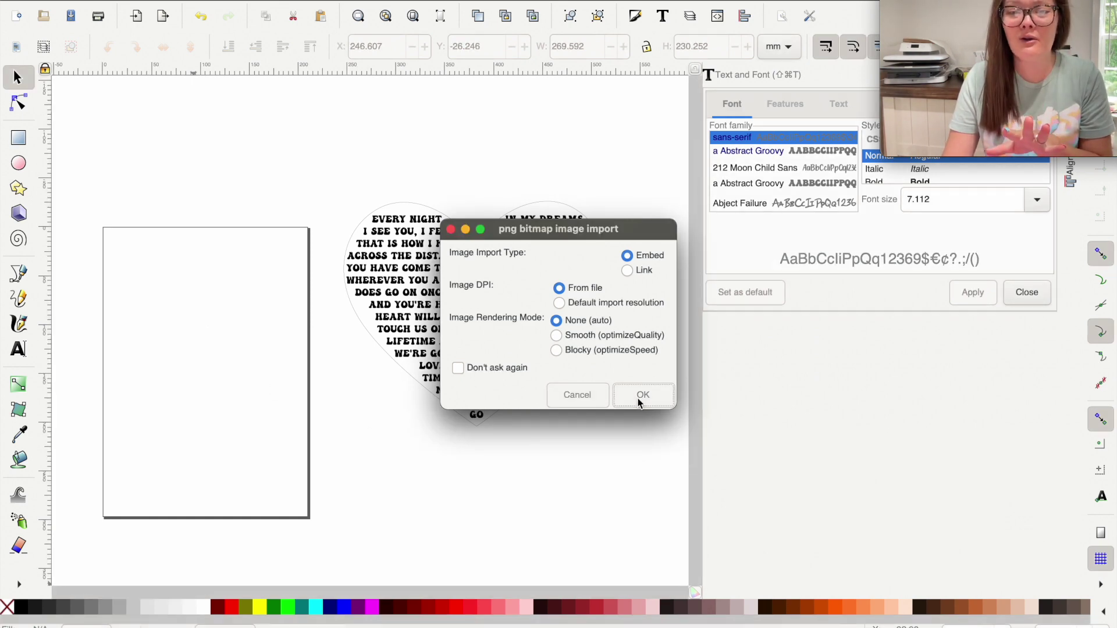
Step: Move the imported heart image up and left, beside the lyrics heart
{"action": "scroll", "coordinate": [218, 343], "scroll_direction": "left", "scroll_amount": 5}
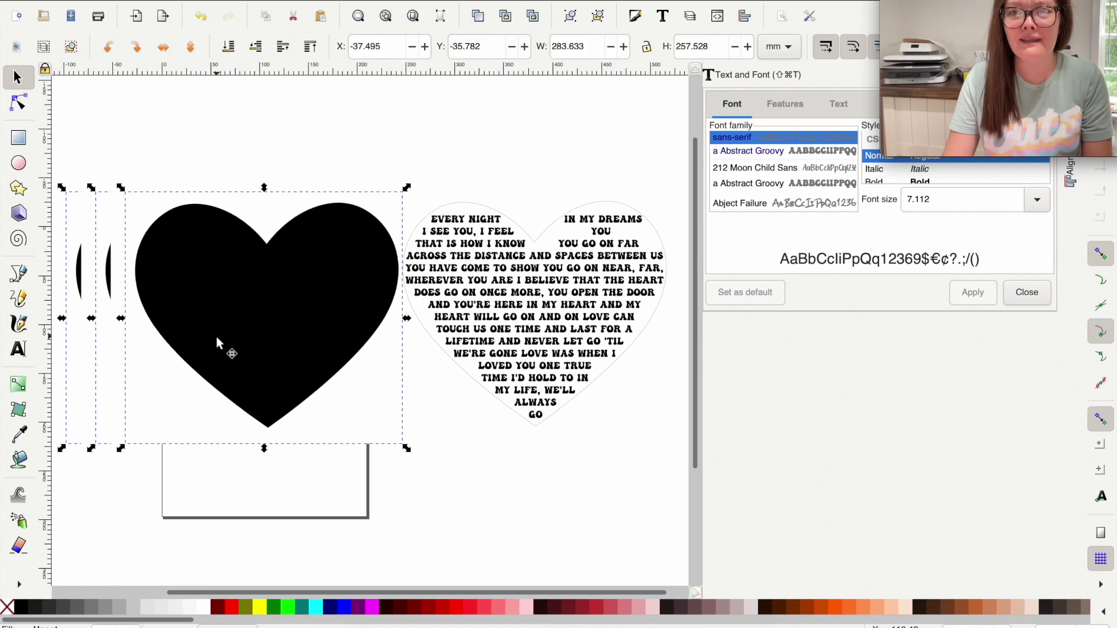
{"action": "left_click_drag", "start_coordinate": [282, 278], "coordinate": [220, 261]}
{"action": "scroll", "coordinate": [221, 263], "scroll_direction": "left", "scroll_amount": 5}
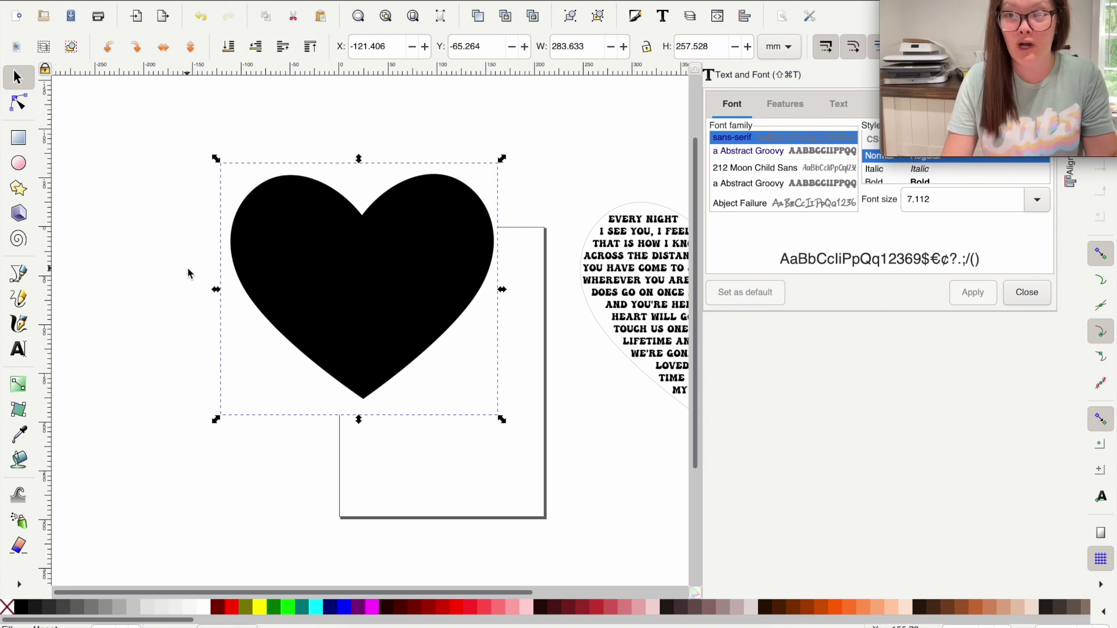
{"action": "right_click", "coordinate": [305, 258]}
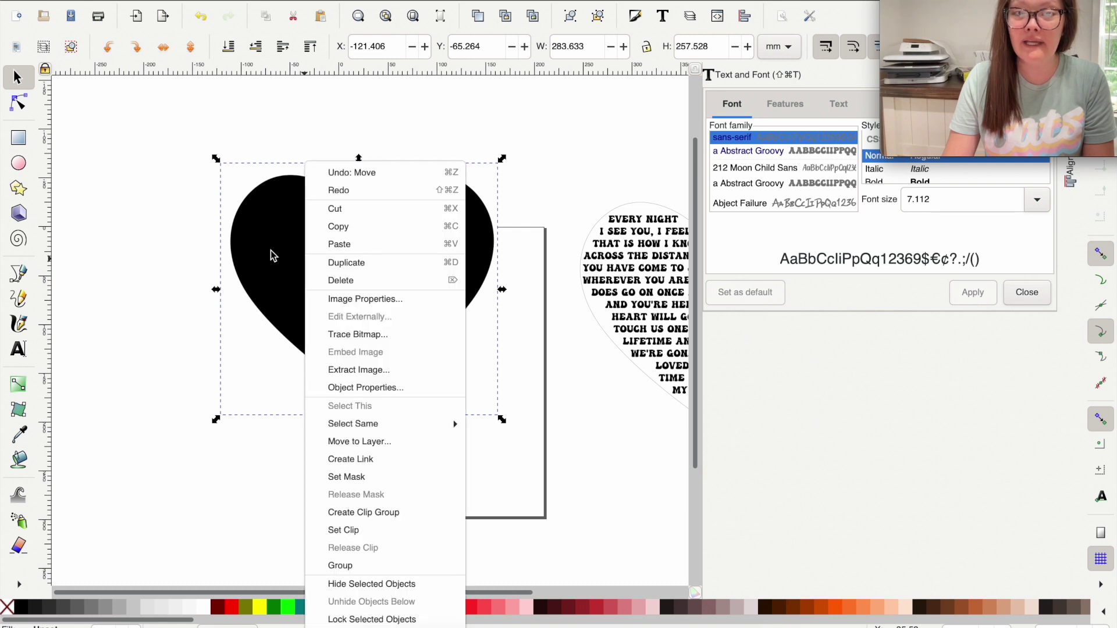
Step: Set up Trace Bitmap with Brightness cutoff raised to 0.510, refreshing the preview
{"action": "left_click", "coordinate": [340, 335]}
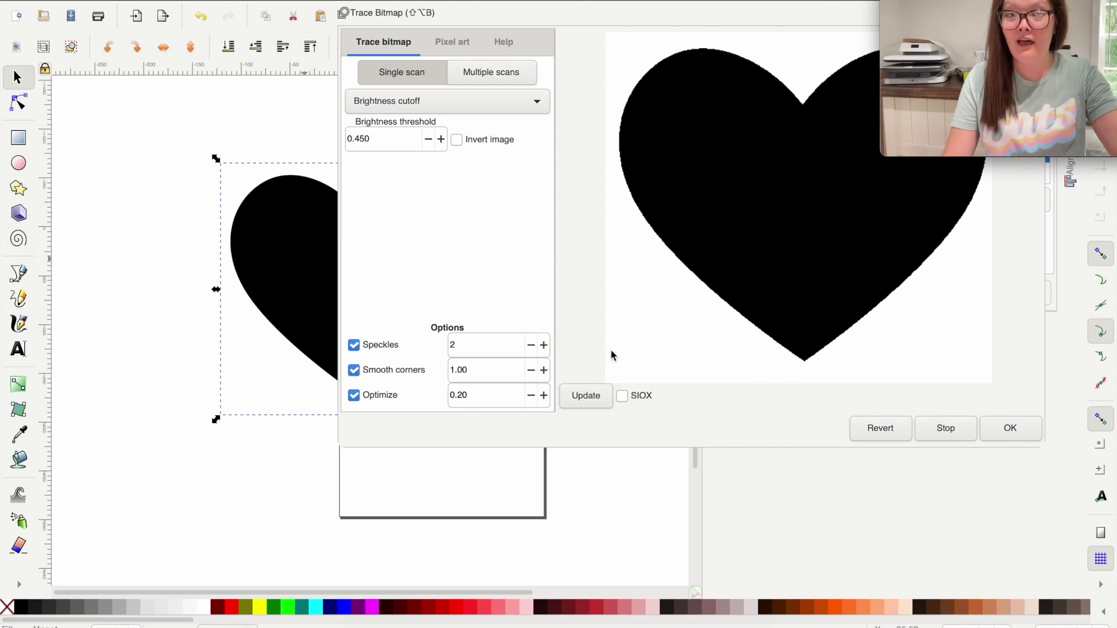
{"action": "left_click", "coordinate": [567, 399]}
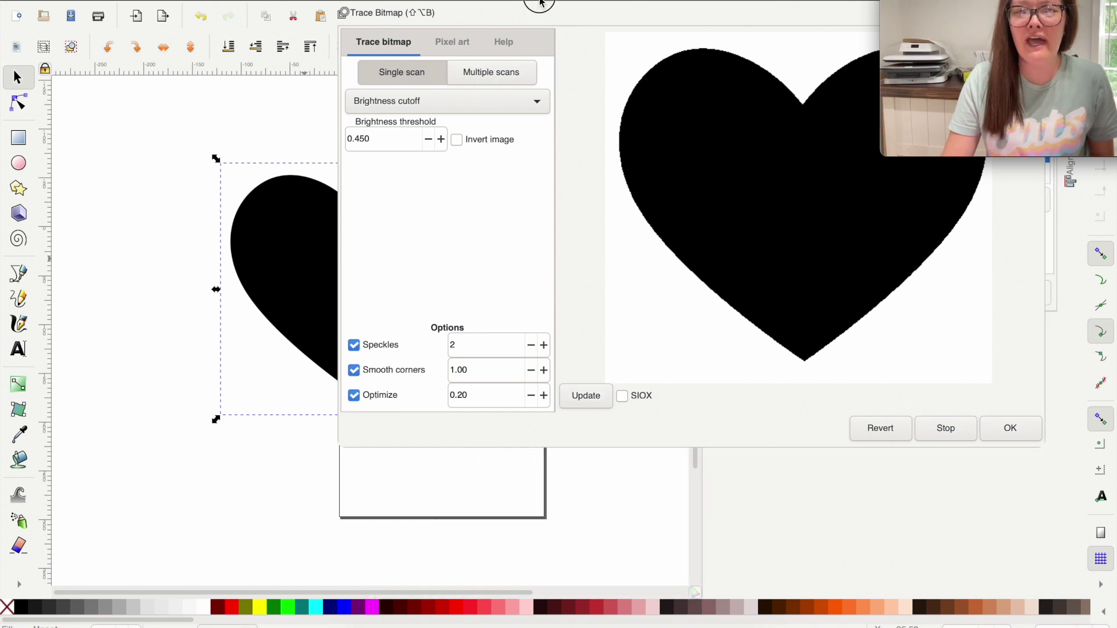
{"action": "mouse_move", "coordinate": [539, 3]}
{"action": "left_mouse_down"}
{"action": "mouse_move", "coordinate": [319, 55]}
{"action": "mouse_move", "coordinate": [285, 19]}
{"action": "left_mouse_up"}
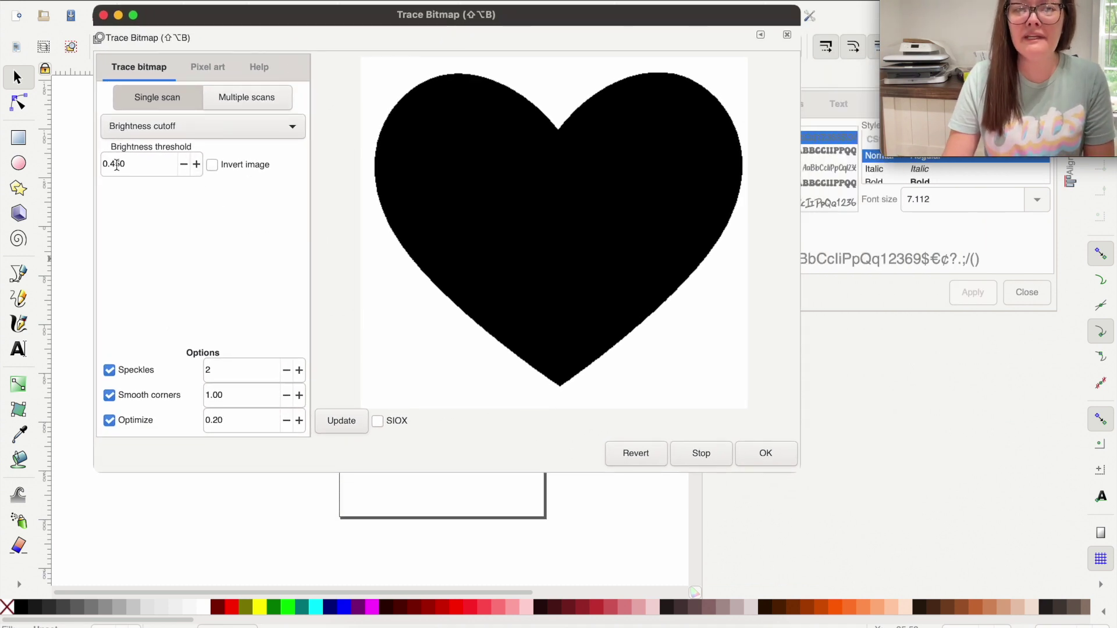
{"action": "left_click", "coordinate": [196, 165]}
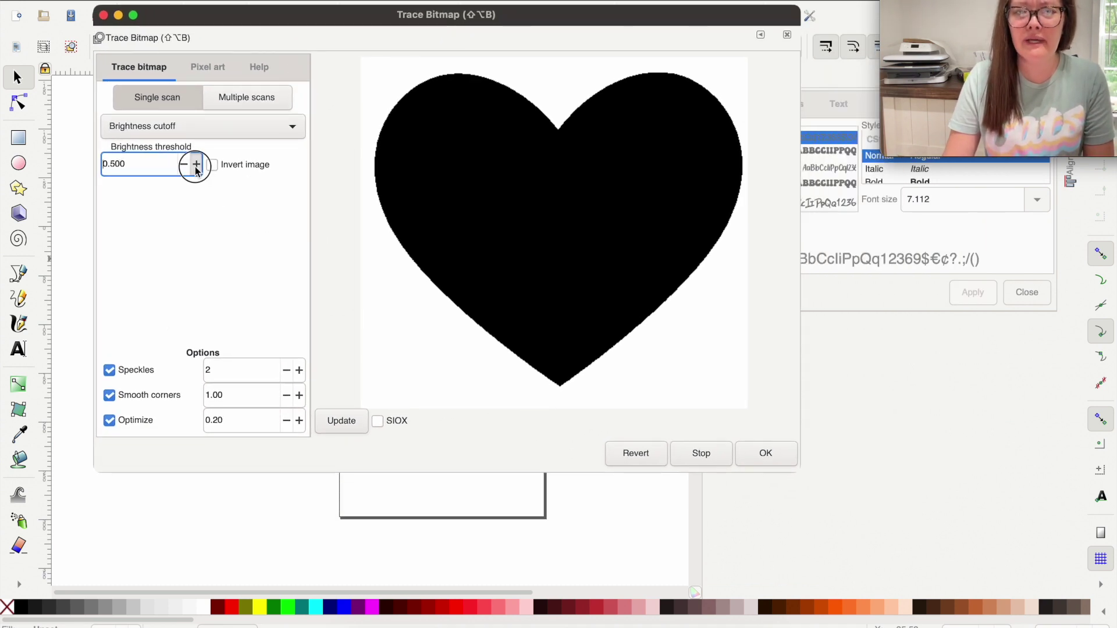
{"action": "left_click", "coordinate": [331, 431]}
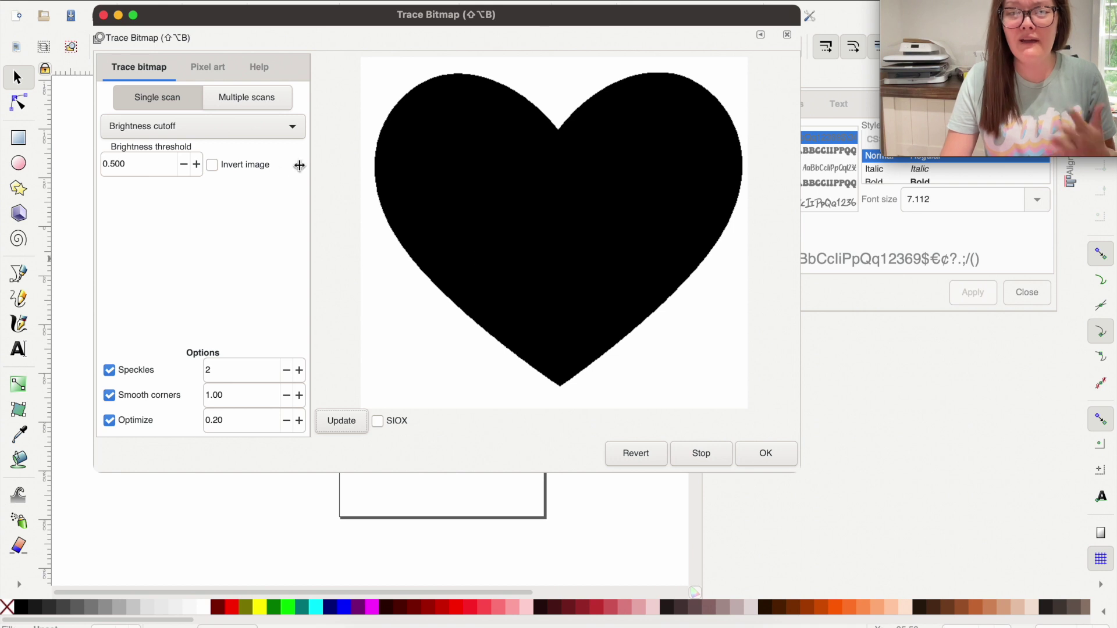
{"action": "left_click", "coordinate": [196, 165]}
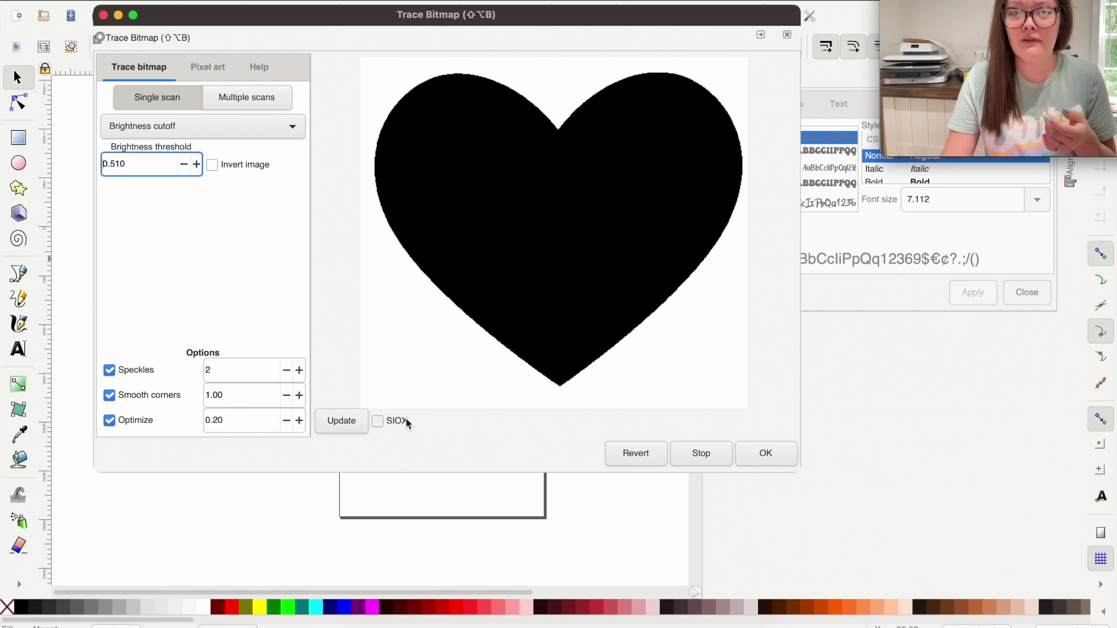
{"action": "left_click", "coordinate": [359, 424]}
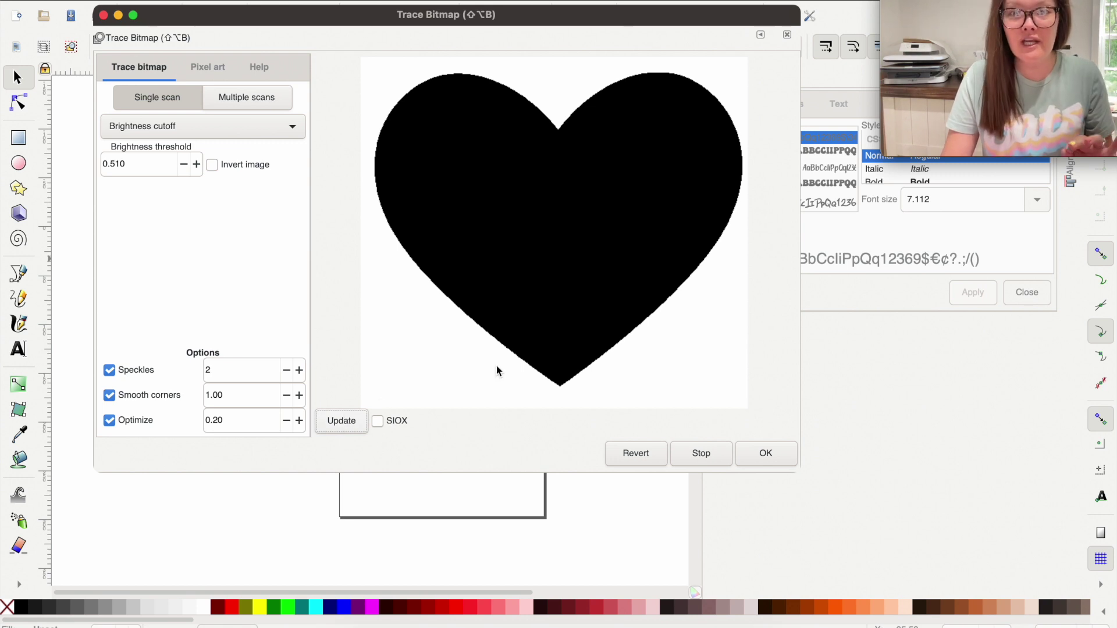
Step: Create the traced vector heart, close the trace settings, and place a duplicate below
{"action": "left_click", "coordinate": [773, 457]}
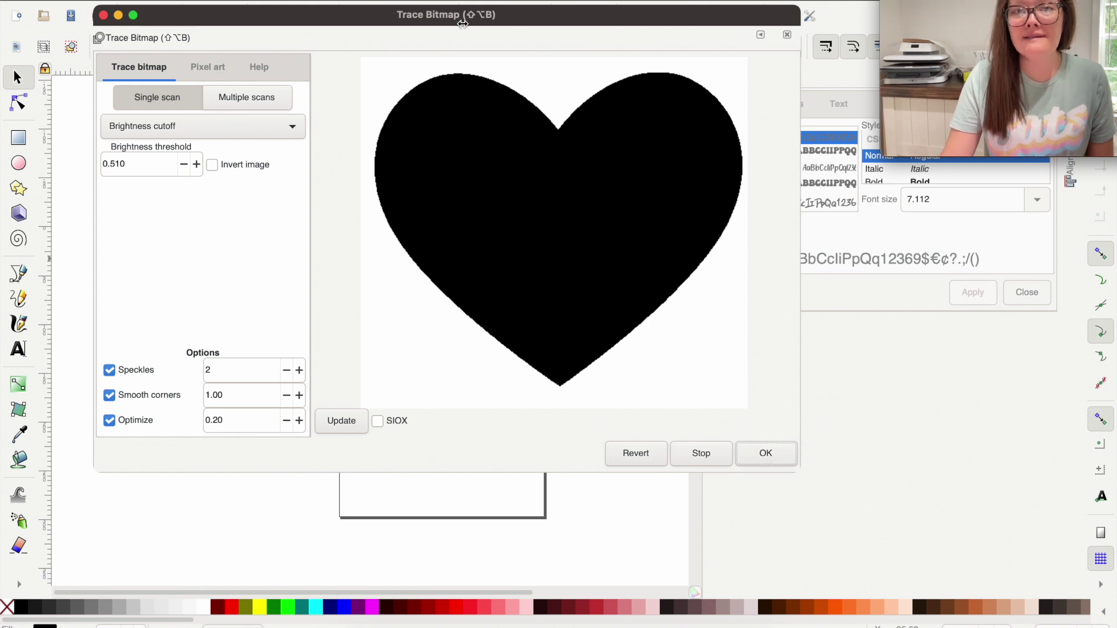
{"action": "mouse_move", "coordinate": [465, 21]}
{"action": "left_mouse_down"}
{"action": "mouse_move", "coordinate": [618, 120]}
{"action": "mouse_move", "coordinate": [639, 113]}
{"action": "left_mouse_up"}
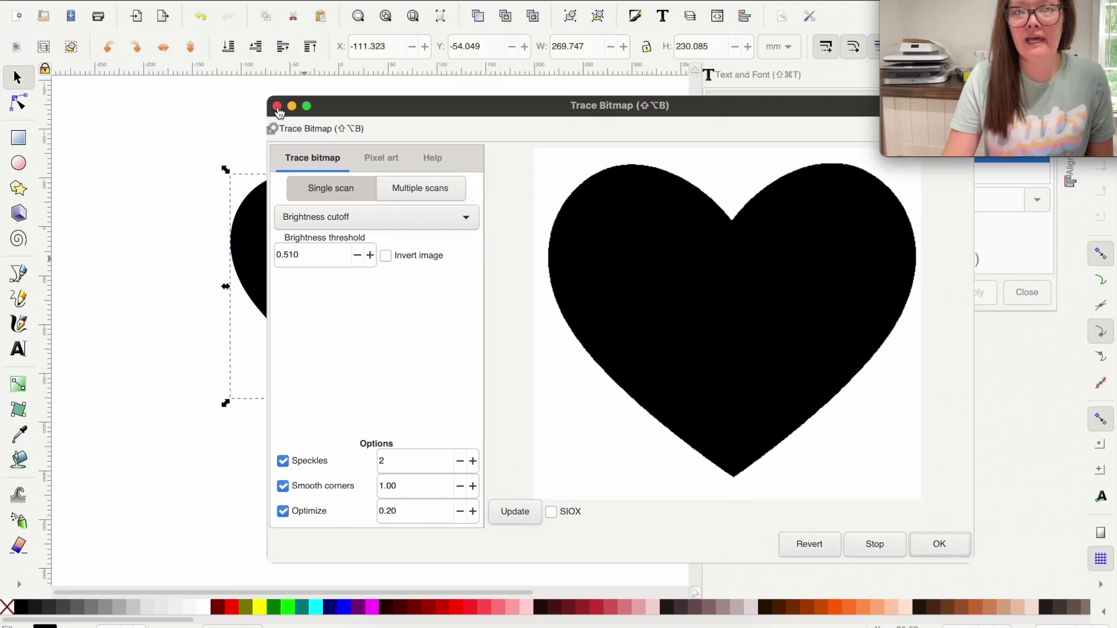
{"action": "left_click", "coordinate": [276, 107]}
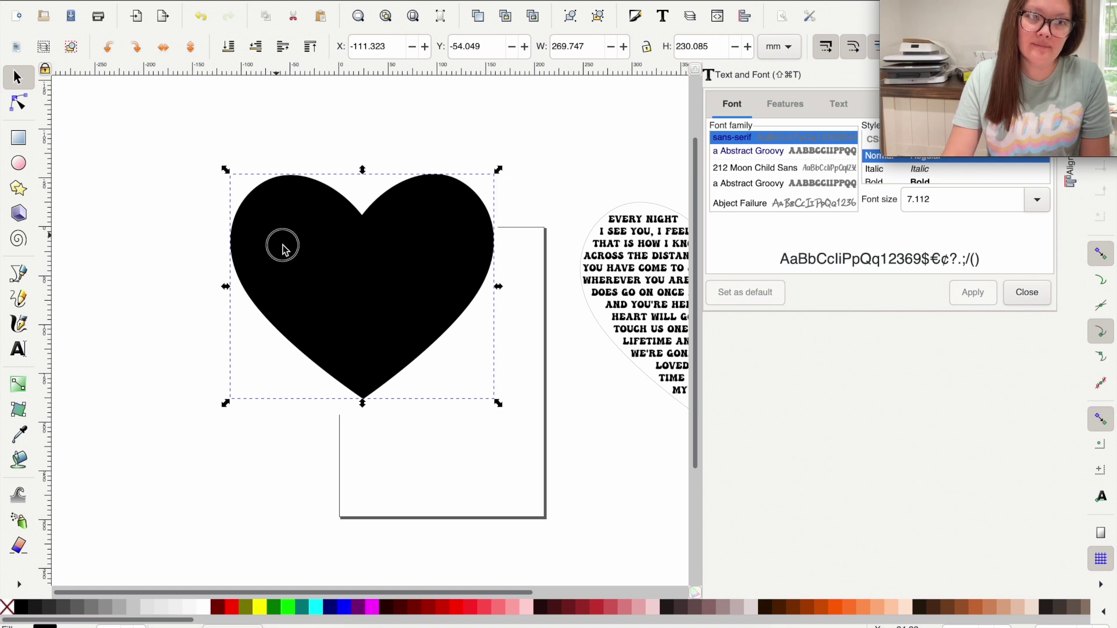
{"action": "key", "text": "ctrl+d"}
{"action": "left_click_drag", "start_coordinate": [282, 242], "coordinate": [312, 511]}
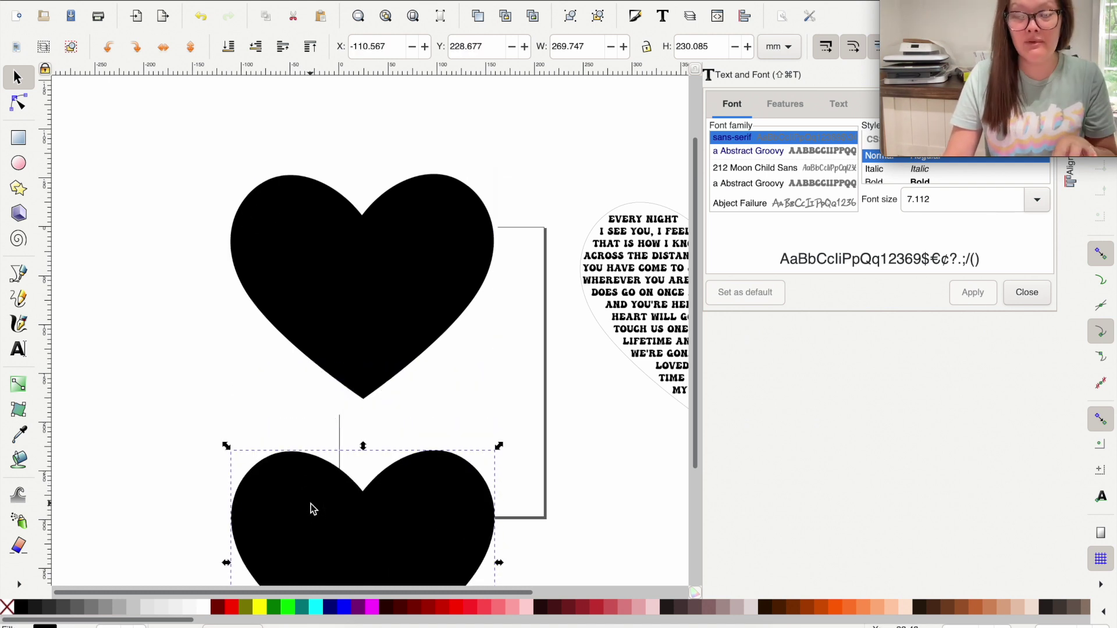
Step: Reposition the lower heart copy to the right onto the page
{"action": "scroll", "coordinate": [311, 500], "scroll_direction": "down", "scroll_amount": 2}
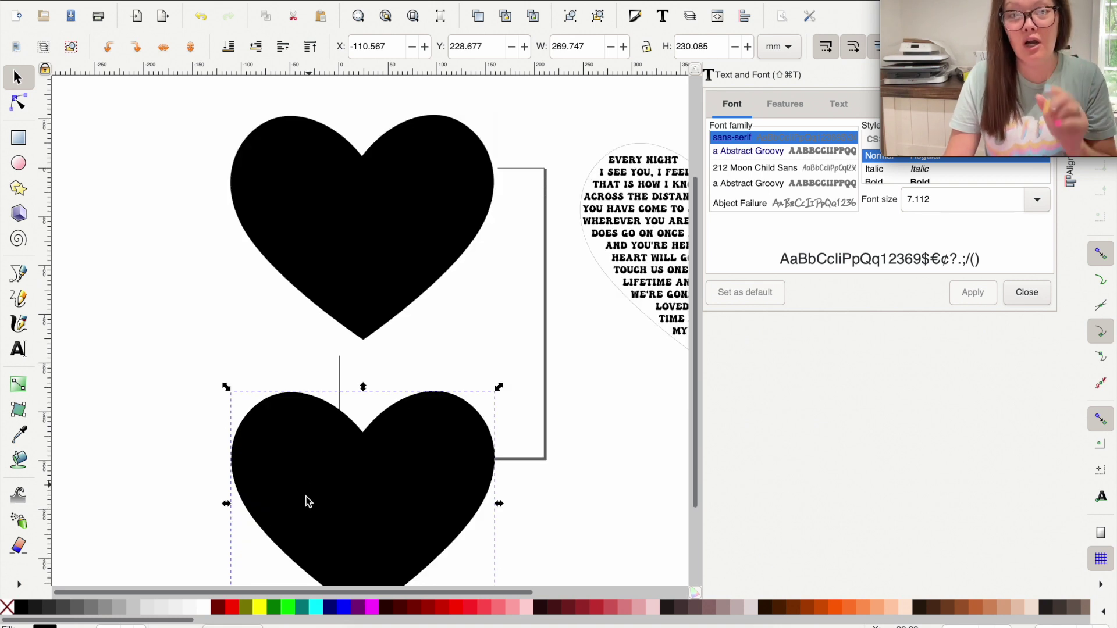
{"action": "left_click_drag", "start_coordinate": [303, 488], "coordinate": [274, 492]}
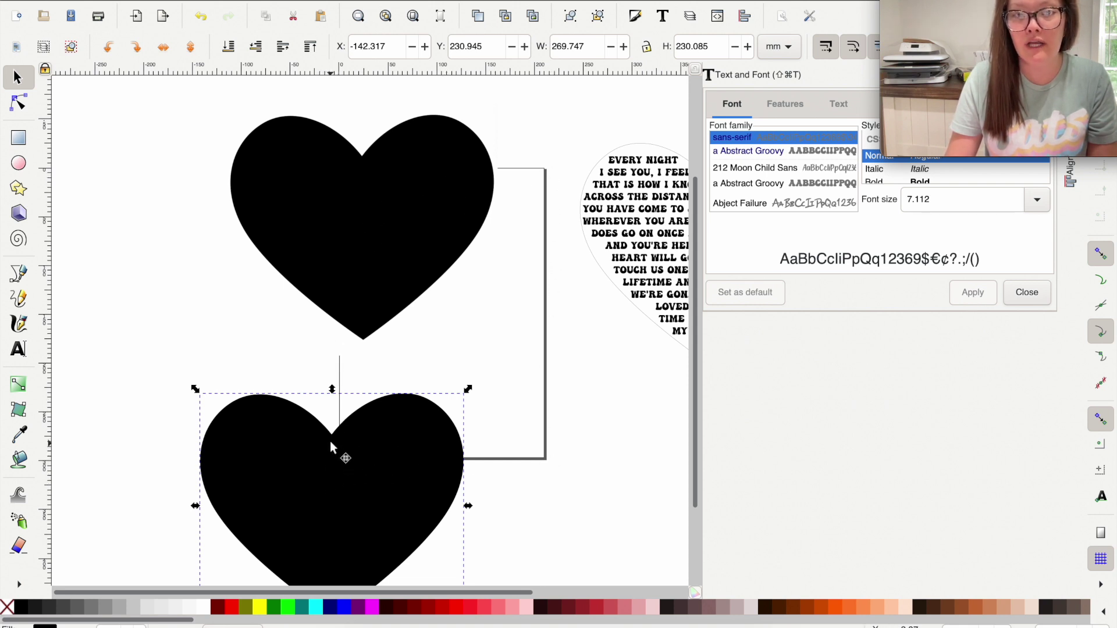
{"action": "left_click_drag", "start_coordinate": [331, 442], "coordinate": [340, 440]}
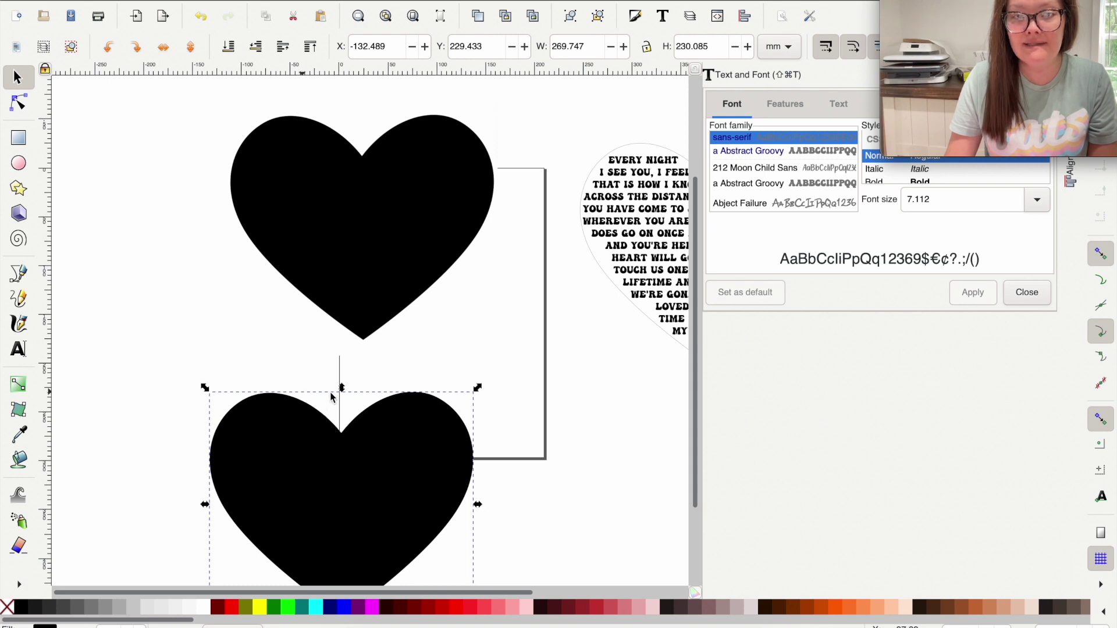
{"action": "scroll", "coordinate": [318, 401], "scroll_direction": "down", "scroll_amount": 3}
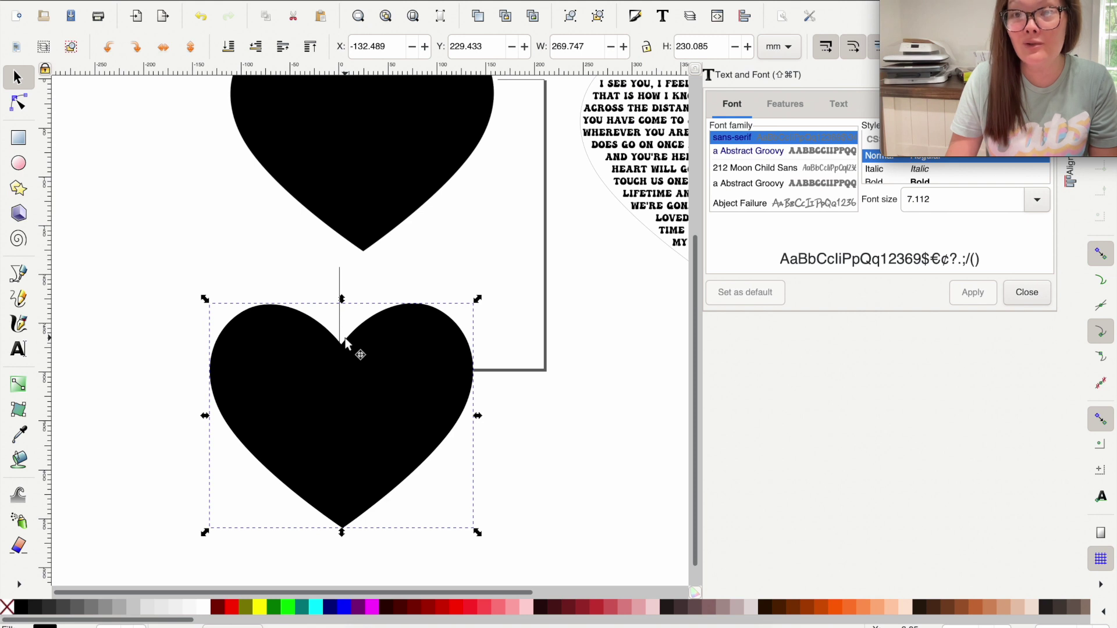
{"action": "left_click_drag", "start_coordinate": [386, 390], "coordinate": [494, 407]}
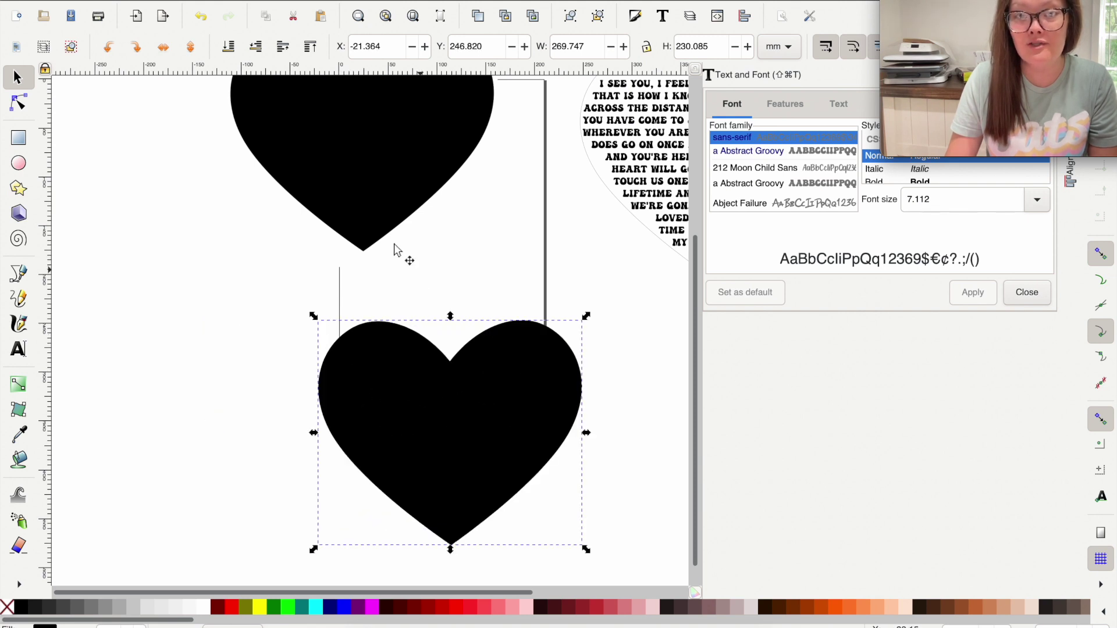
Step: Delete the upper heart and move the remaining traced heart up over the page
{"action": "left_click", "coordinate": [357, 179]}
{"action": "scroll", "coordinate": [357, 179], "scroll_direction": "up", "scroll_amount": 5}
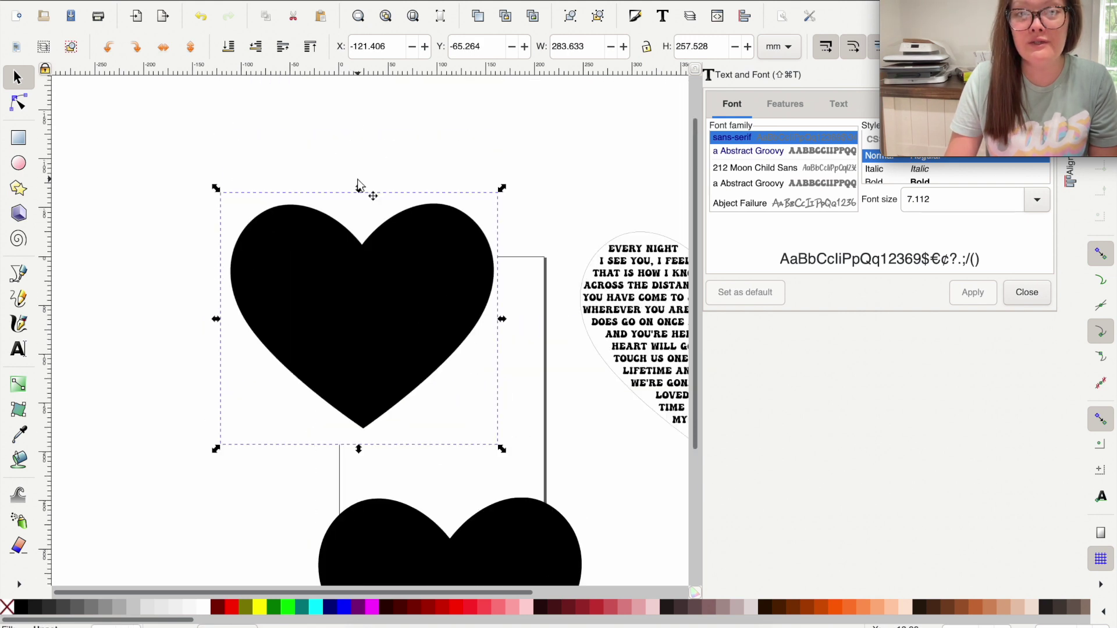
{"action": "left_click_drag", "start_coordinate": [368, 313], "coordinate": [370, 383]}
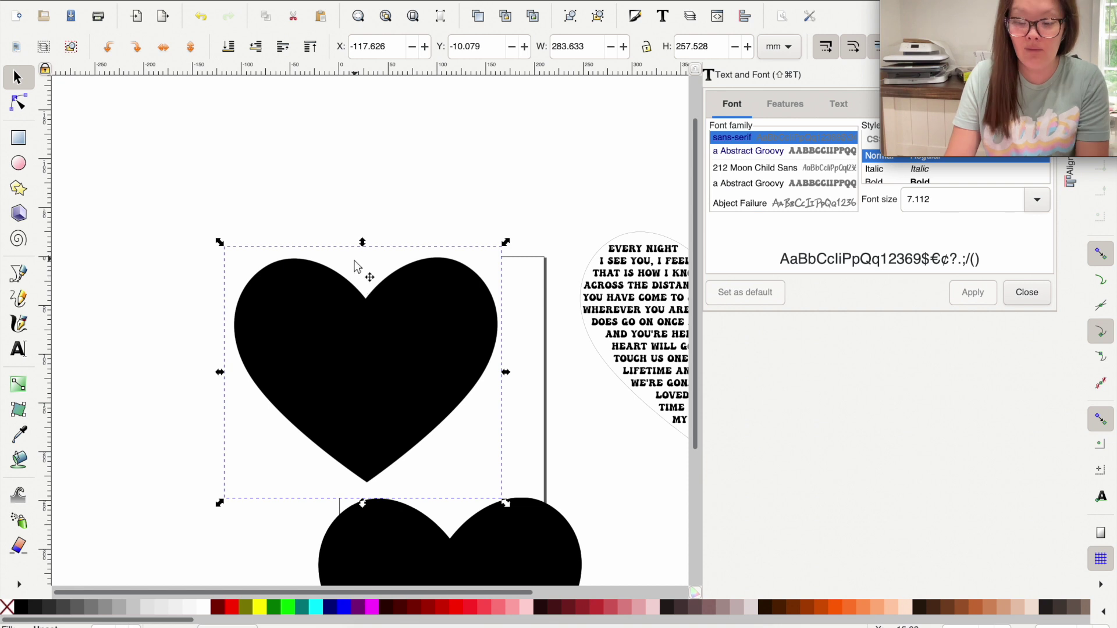
{"action": "key", "text": "Delete"}
{"action": "left_click_drag", "start_coordinate": [400, 524], "coordinate": [351, 236]}
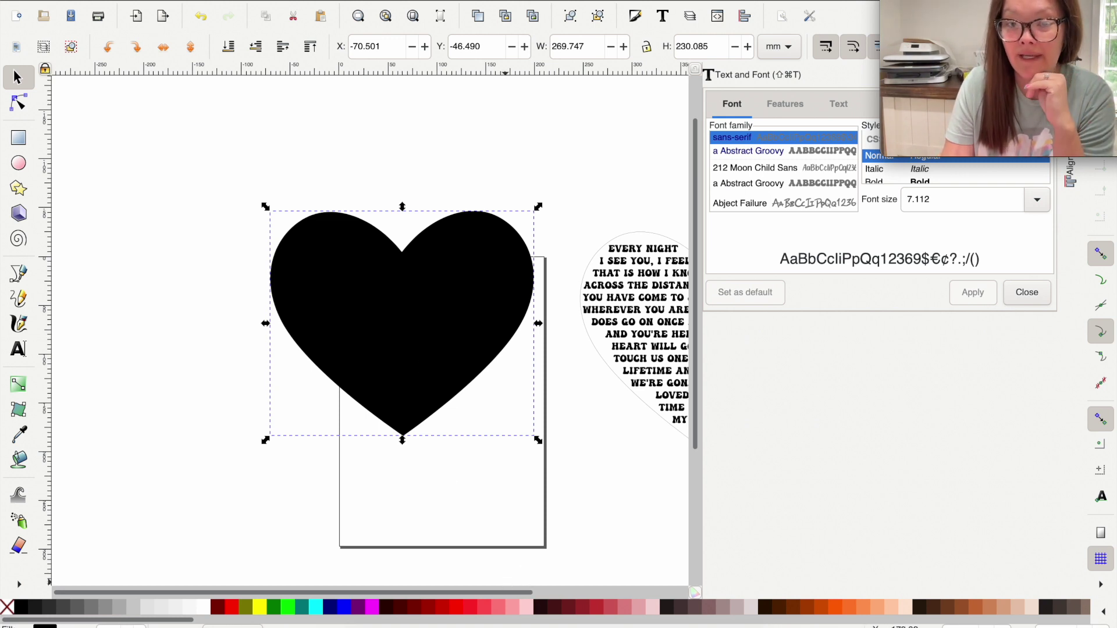
Step: Fill the heart light pink, move it up-left off the page, and start text on the page
{"action": "left_click", "coordinate": [512, 607]}
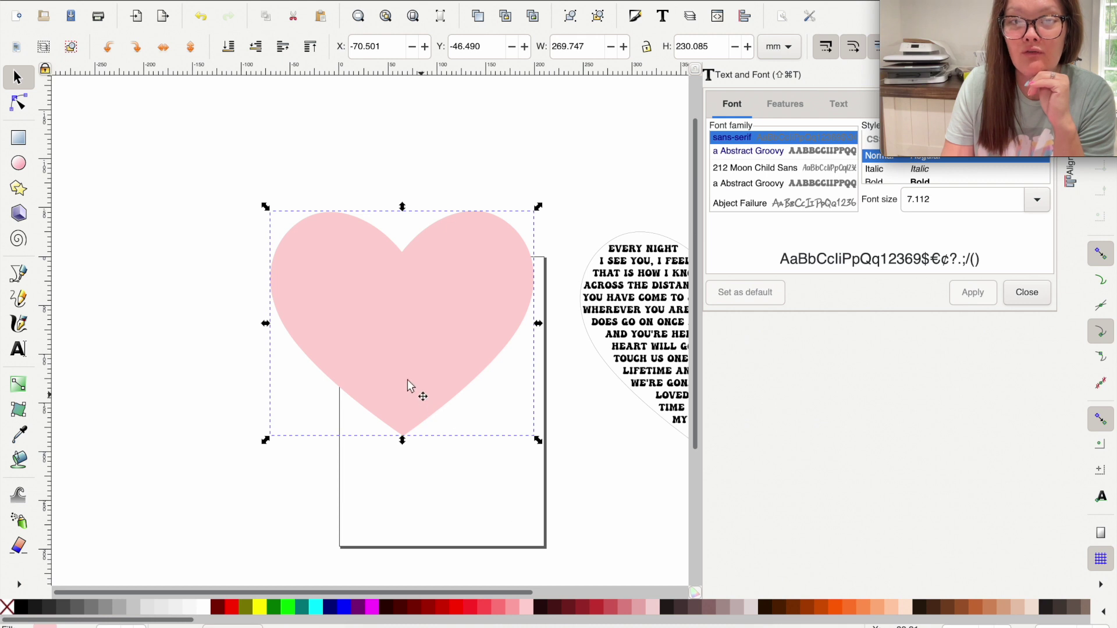
{"action": "left_click_drag", "start_coordinate": [404, 382], "coordinate": [246, 274]}
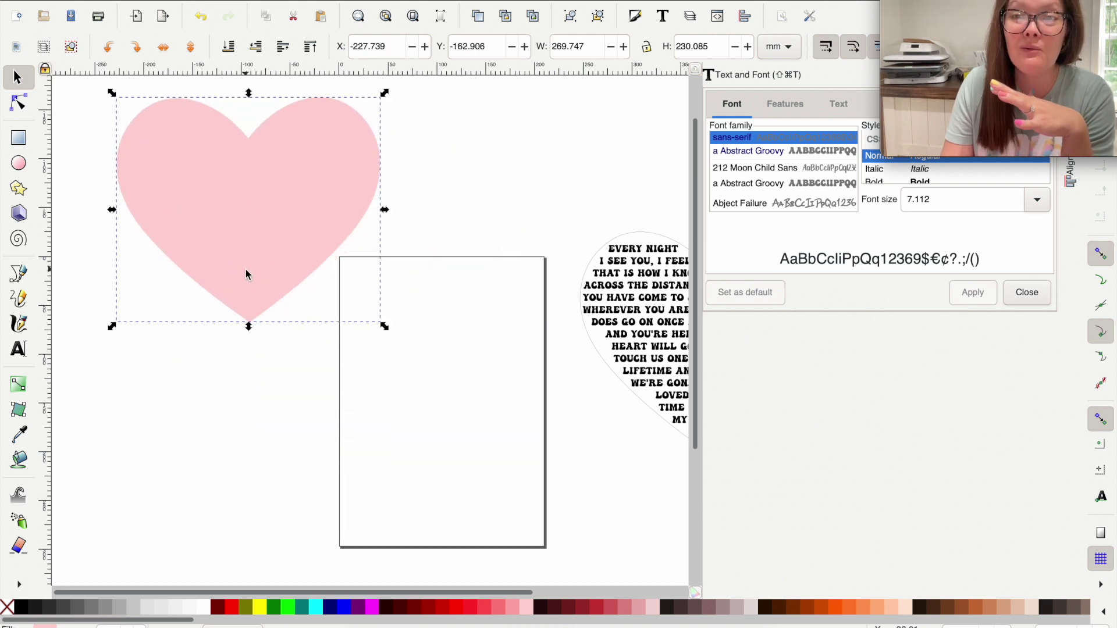
{"action": "left_click", "coordinate": [20, 349]}
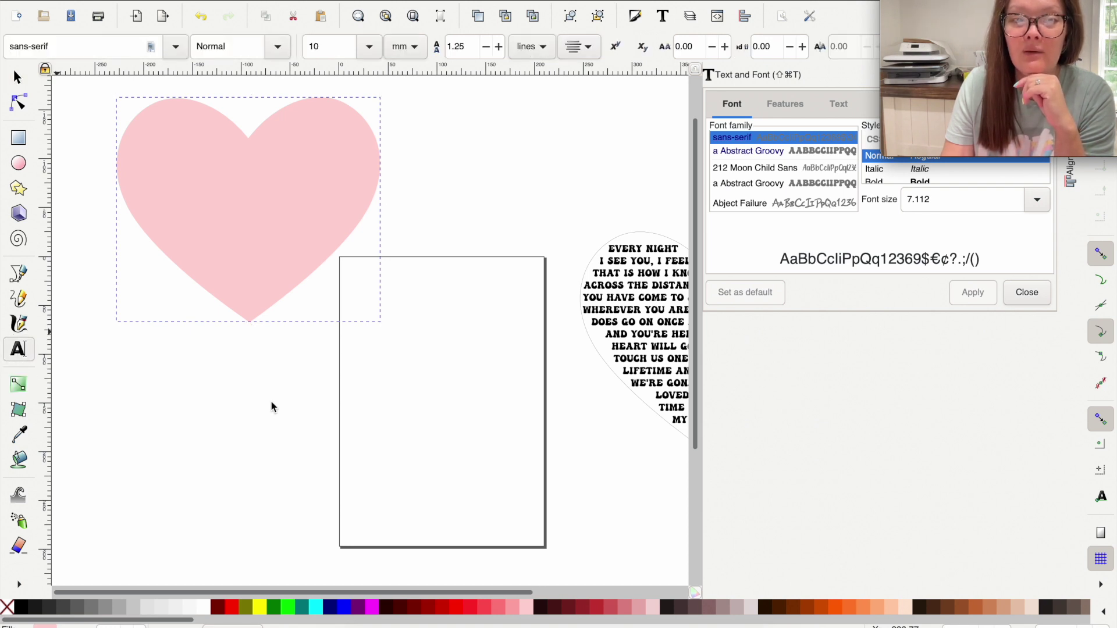
{"action": "left_click", "coordinate": [362, 348]}
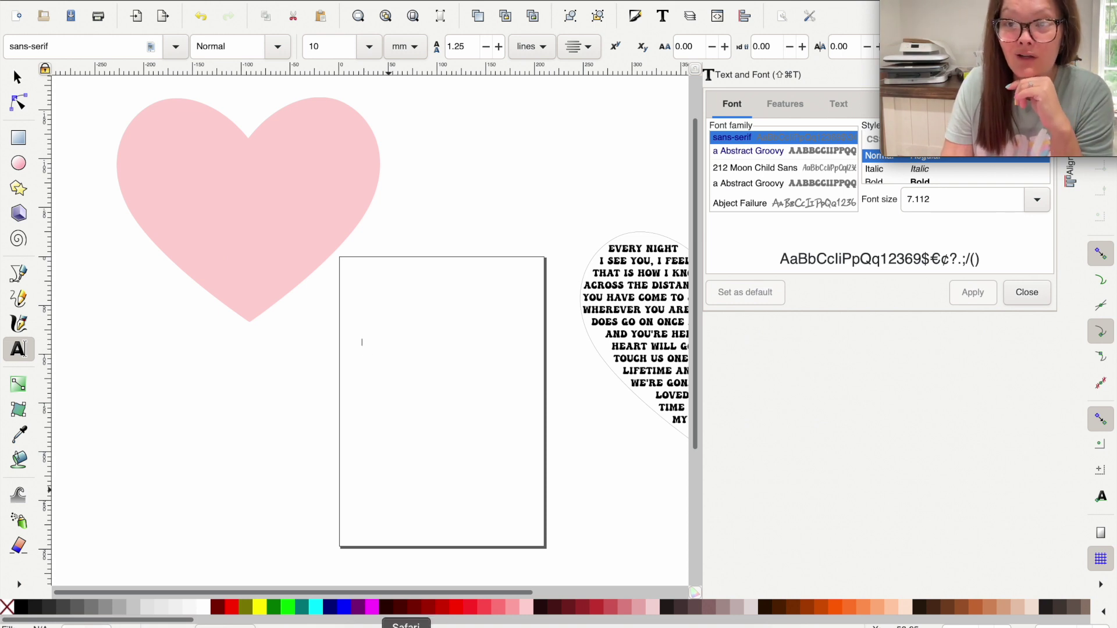
Step: Review the My Heart Will Go On lyrics in Safari's Google tab, then return to Inkscape
{"action": "left_click", "coordinate": [407, 627]}
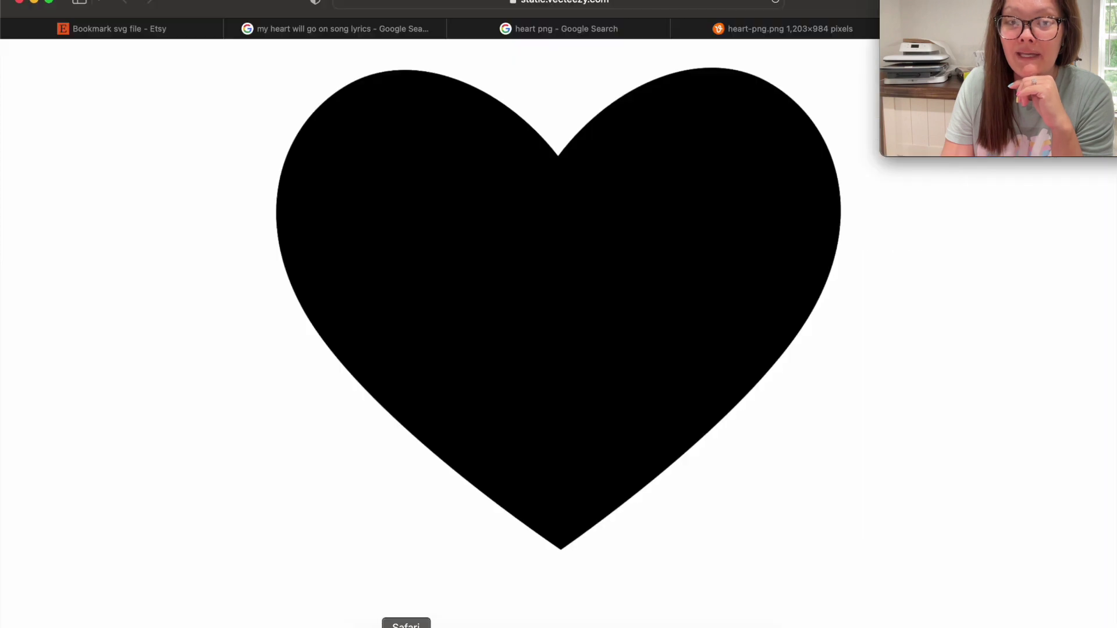
{"action": "left_click", "coordinate": [348, 30]}
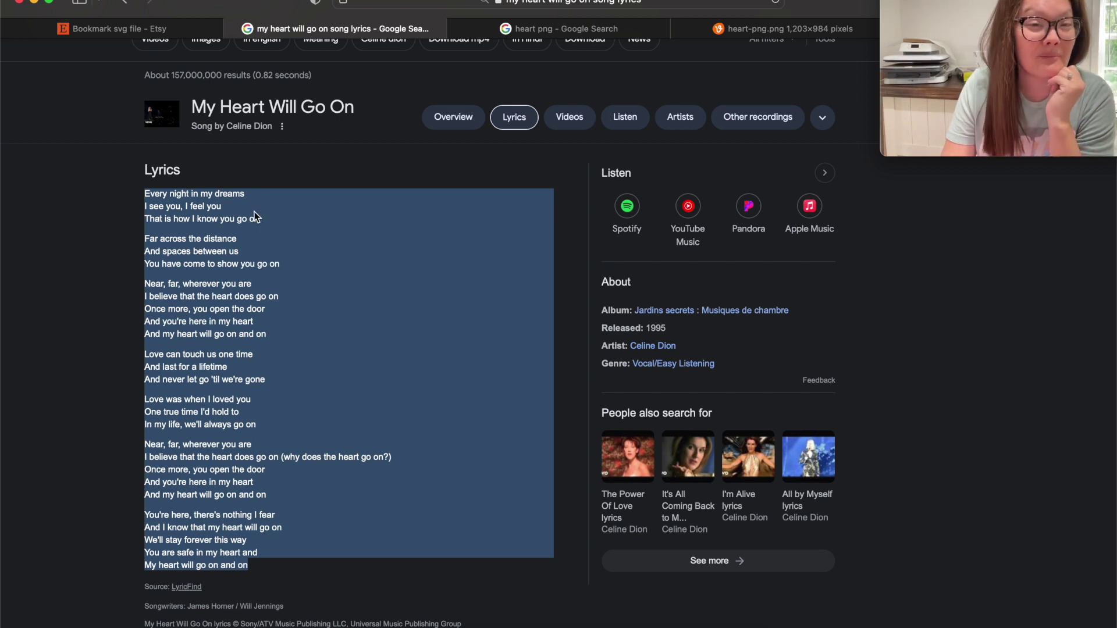
{"action": "scroll", "coordinate": [172, 113], "scroll_direction": "up", "scroll_amount": 1}
{"action": "scroll", "coordinate": [170, 146], "scroll_direction": "up", "scroll_amount": 1}
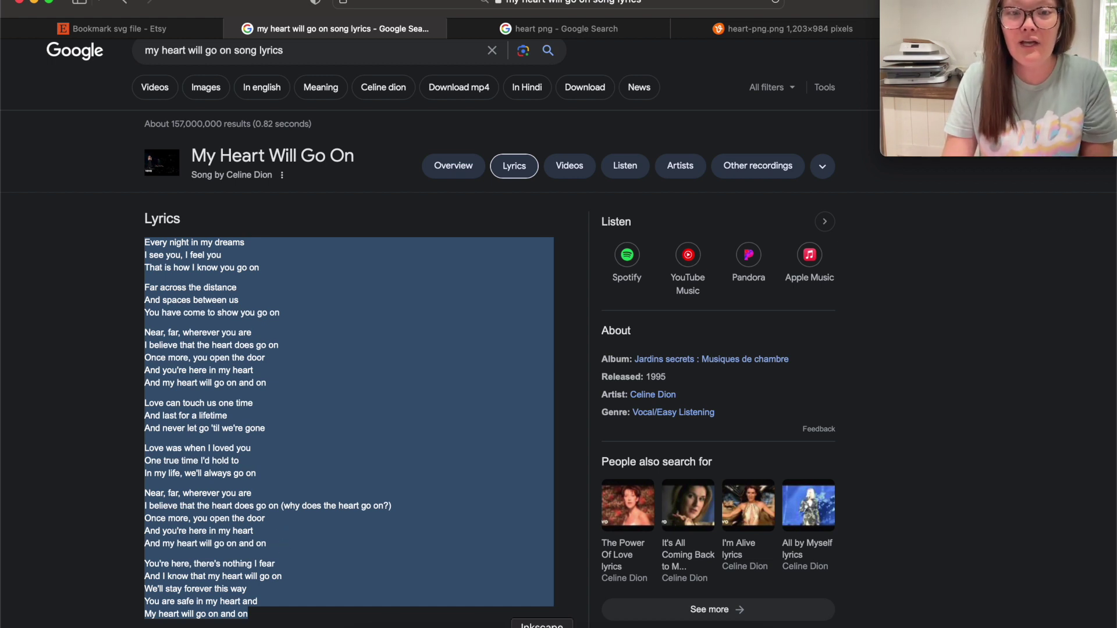
{"action": "left_click", "coordinate": [542, 626]}
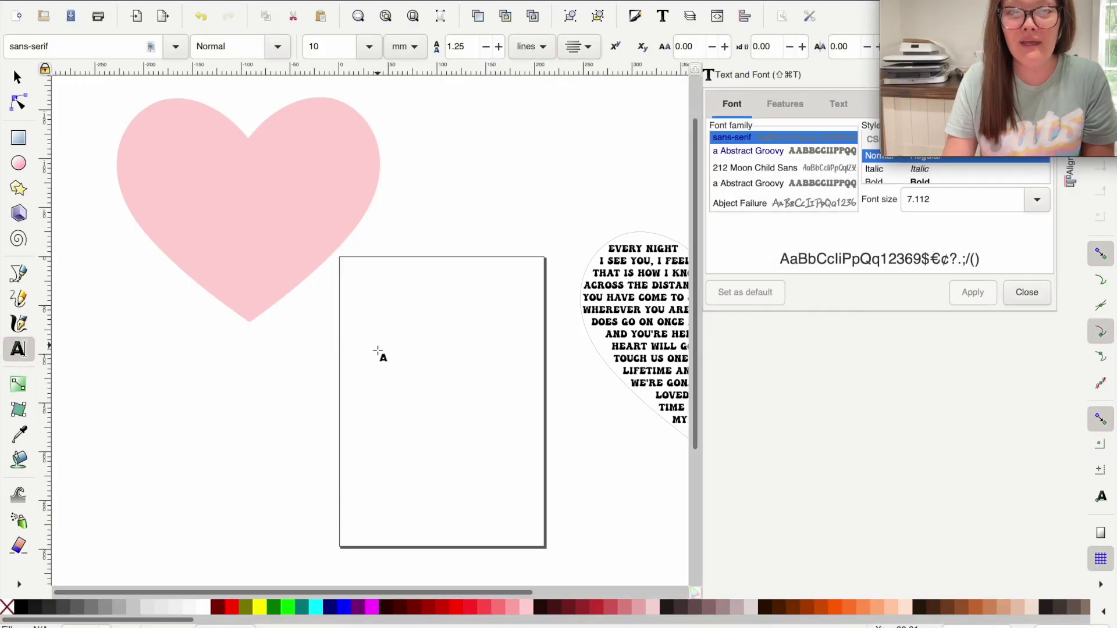
Step: Paste the song lyrics as text onto the Inkscape page
{"action": "type", "text": "Every night in my dreams I see you, I feel you That is how I know you go on Far across the distance And spaces between us You have come to show you go on Near, far, wherever you are I believe that the heart does go on Once more, you open the door And you're here in my heart And my heart will go on and on Love can touch us one time And last for a lifetime And never let go 'til we're gone Love was when I loved you One true time I'd hold to In my life, we'll always go on Near, far, wherever you are I believe that the heart does go on (why does the heart go on?) Once more, you open the door And you're here in my heart And my heart will go on and on You're here, there's nothing I fear And I know that my heart will go on We'll stay forever this way You are safe in my heart and My heart will go on and on"}
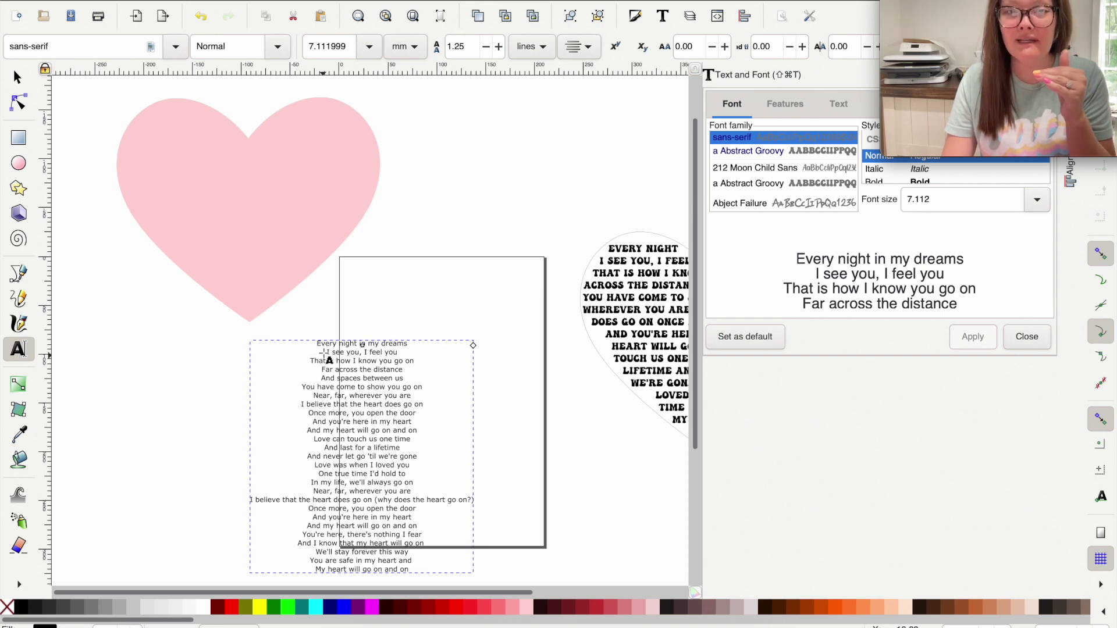
{"action": "key", "text": "super+Tab"}
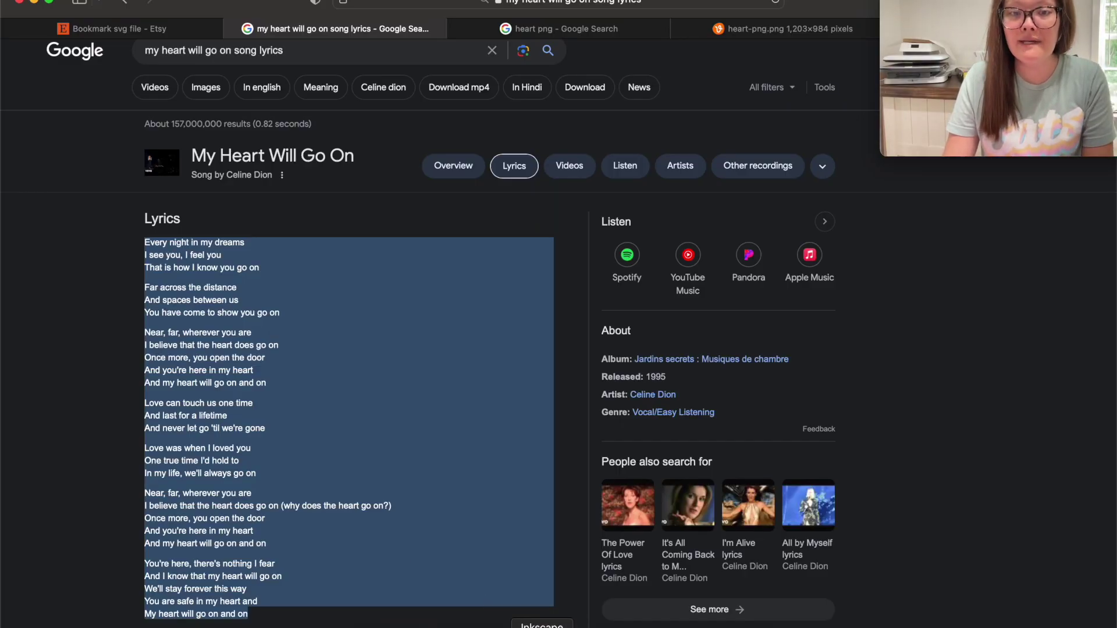
{"action": "left_click", "coordinate": [542, 627]}
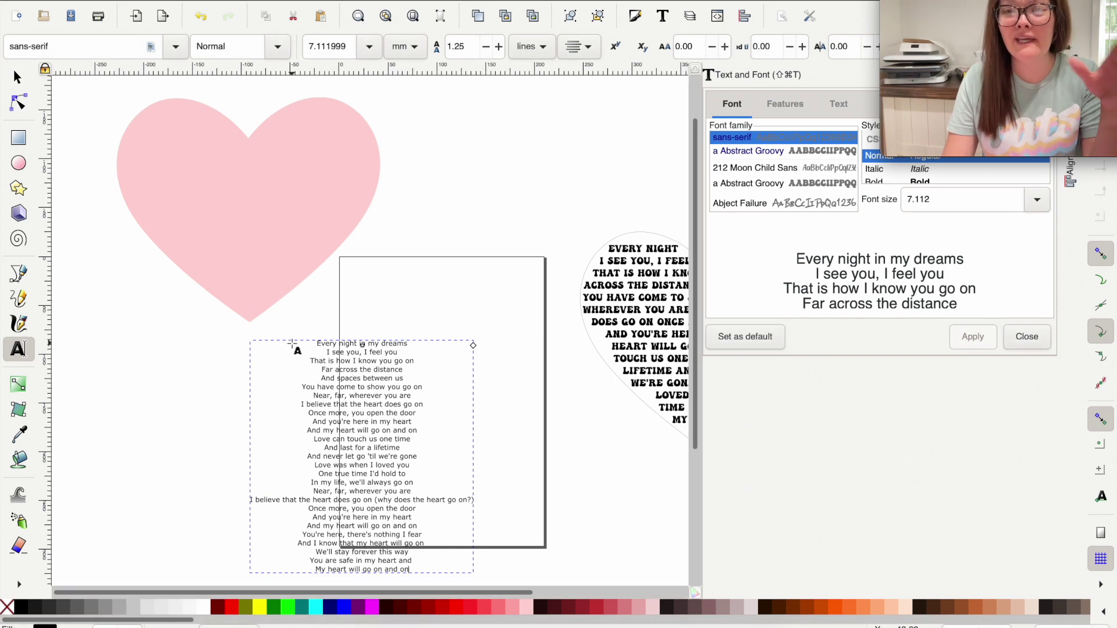
{"action": "scroll", "coordinate": [293, 344], "scroll_direction": "up", "scroll_amount": 3}
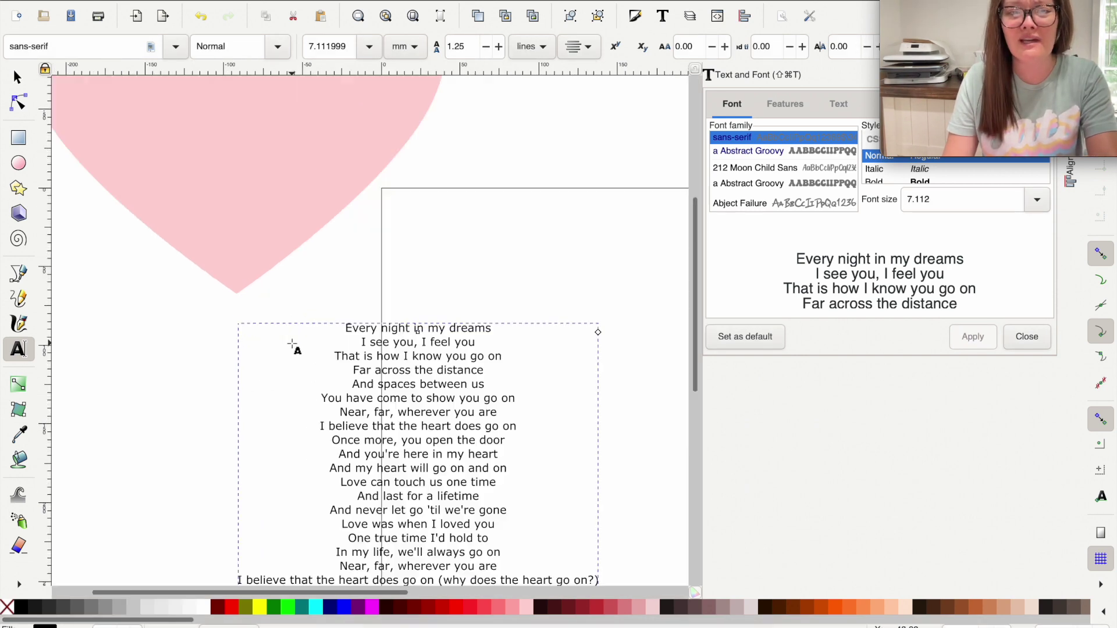
{"action": "scroll", "coordinate": [292, 344], "scroll_direction": "up", "scroll_amount": 3}
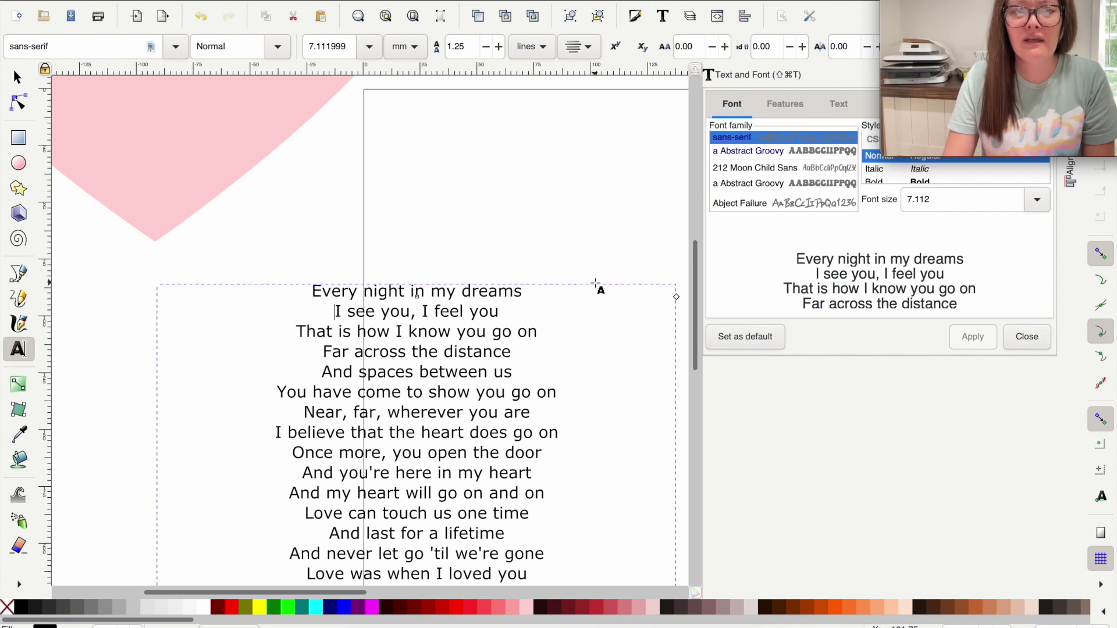
Step: Join the first two lyric lines into one, adding a comma after 'dreams'
{"action": "key", "text": "BackSpace"}
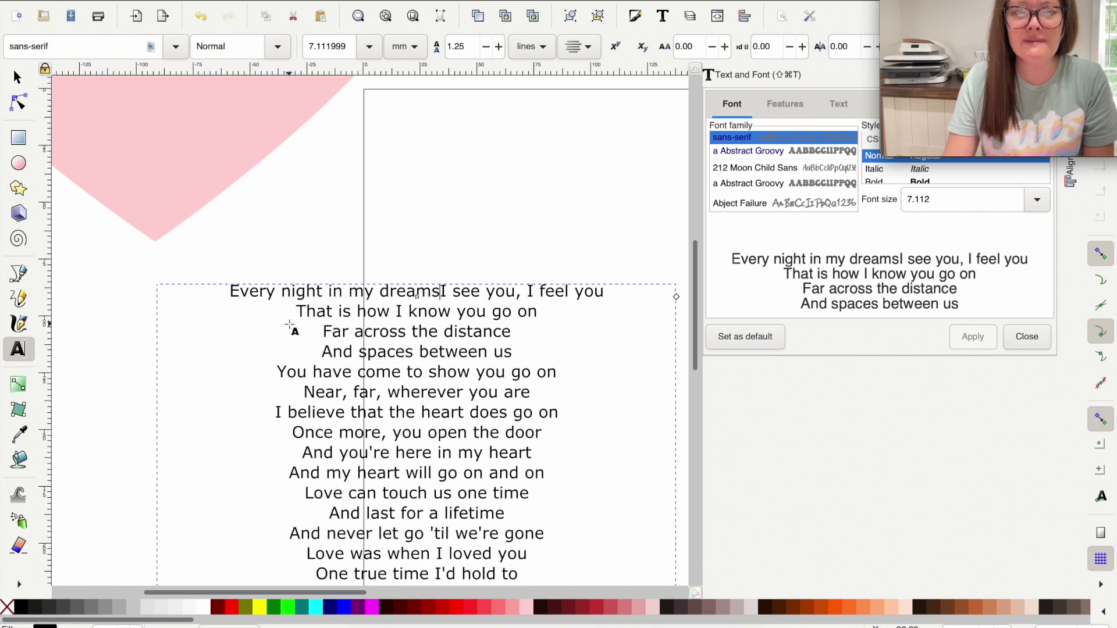
{"action": "key", "text": "Left"}
{"action": "type", "text": ","}
{"action": "left_click", "coordinate": [297, 314]}
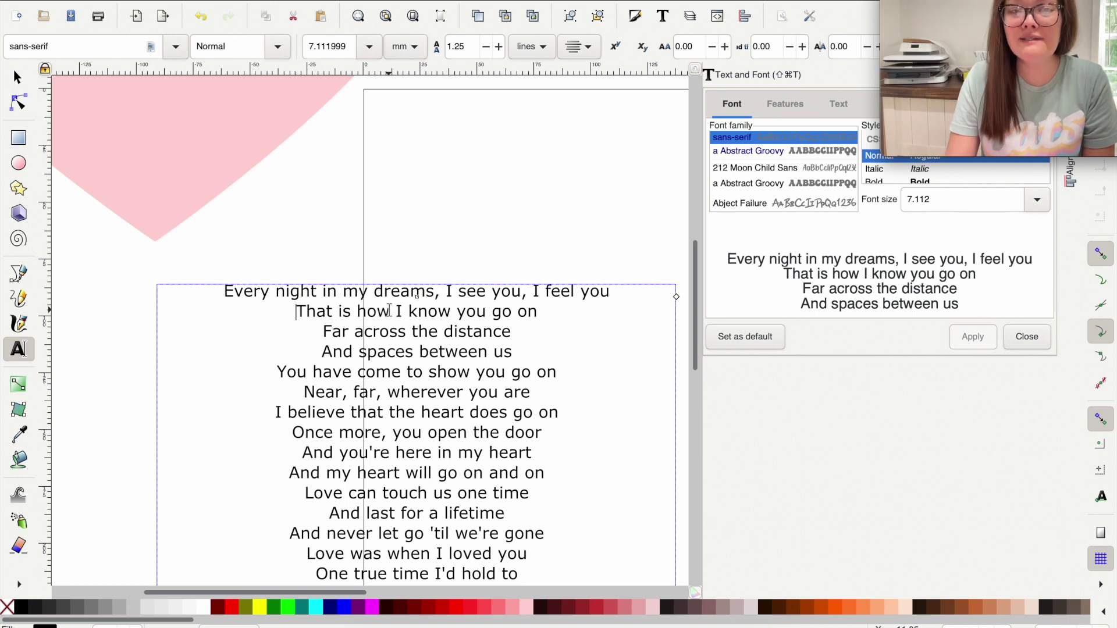
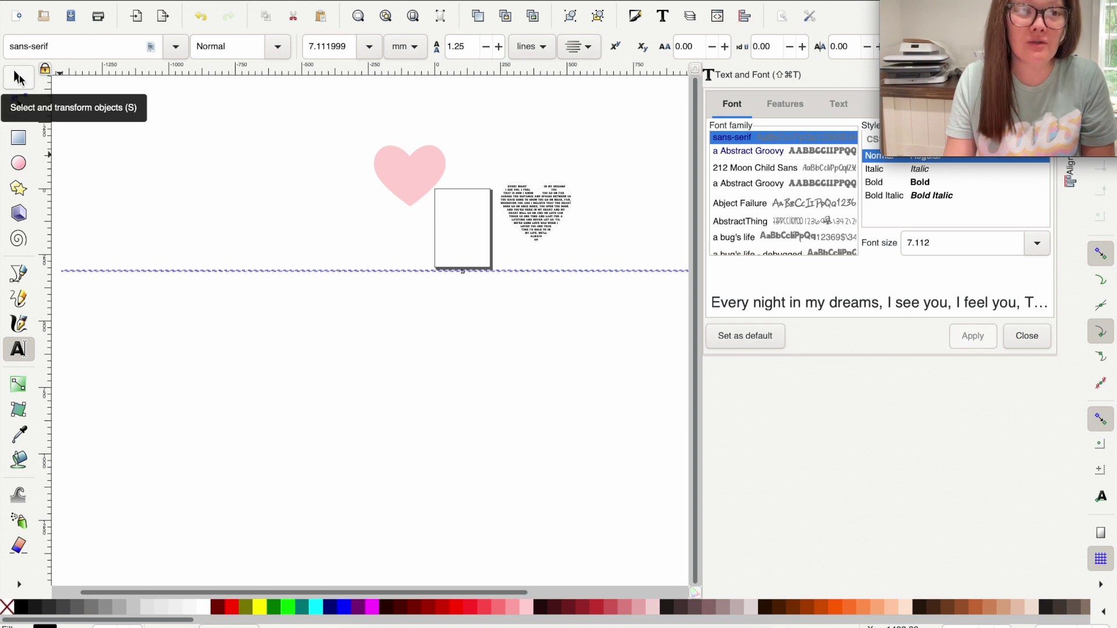
Step: Move the long lyrics line up over the heart and select it together with the pink heart
{"action": "left_click", "coordinate": [17, 78]}
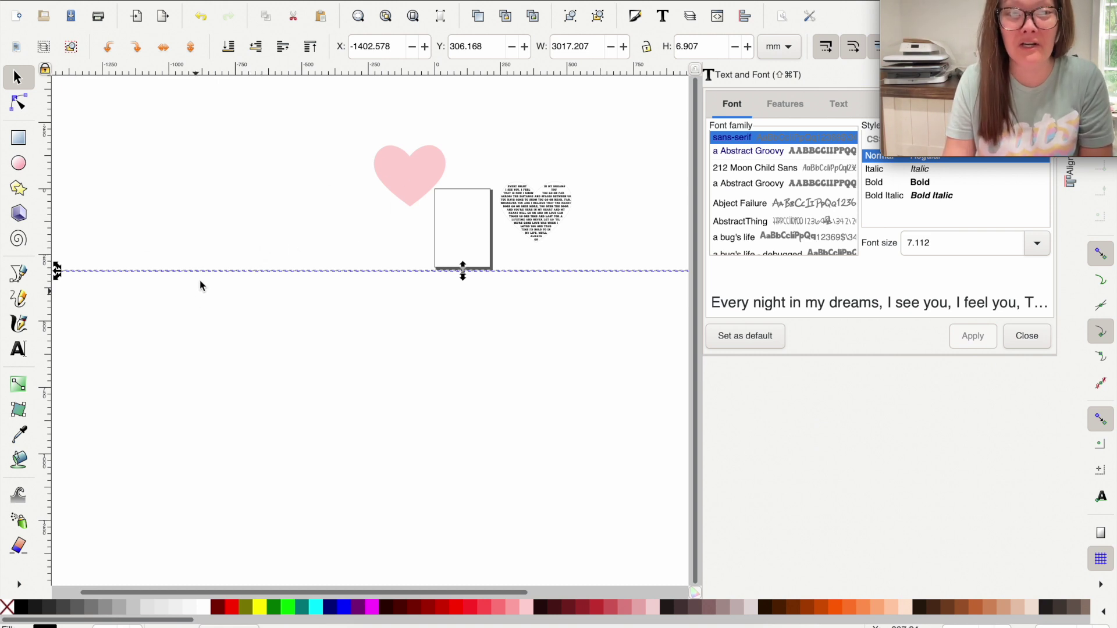
{"action": "left_click_drag", "start_coordinate": [282, 292], "coordinate": [418, 238]}
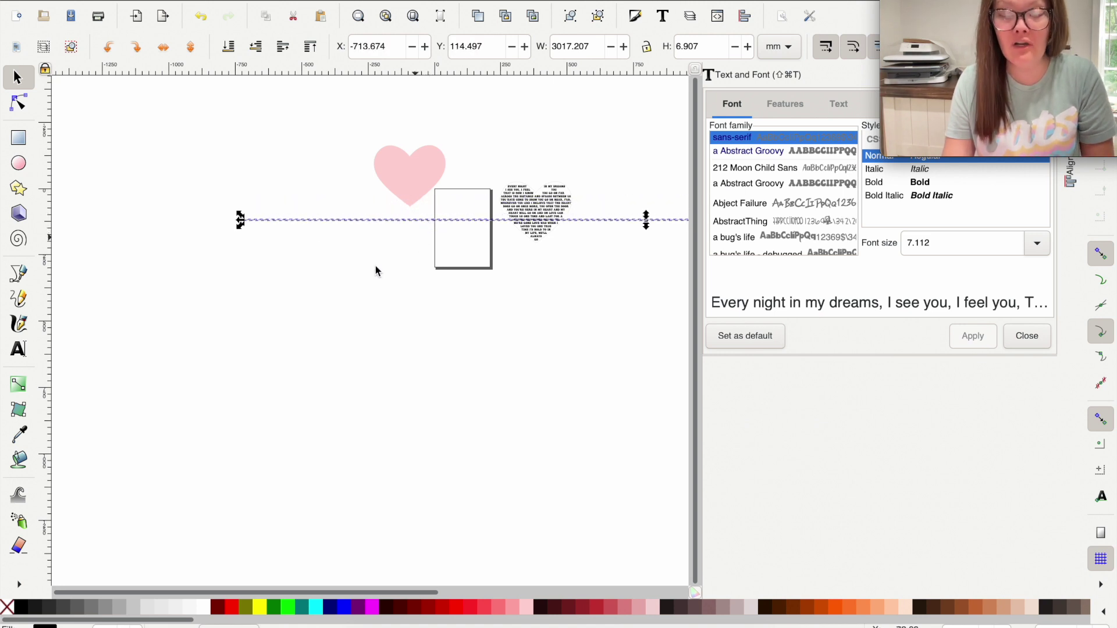
{"action": "left_click", "coordinate": [409, 162], "text": "shift"}
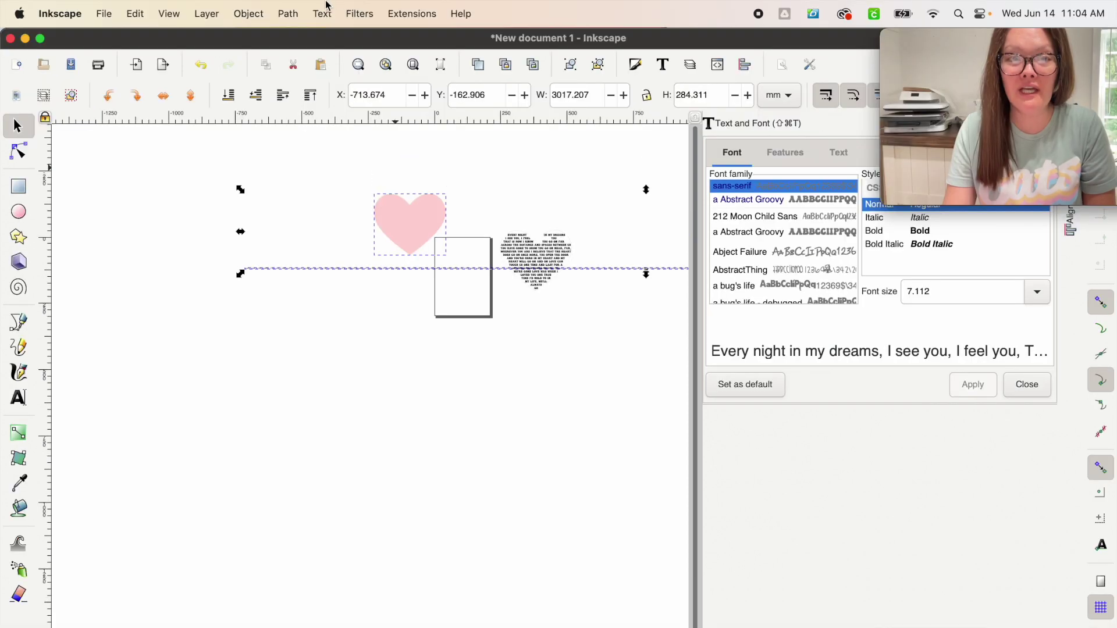
{"action": "left_click", "coordinate": [323, 13]}
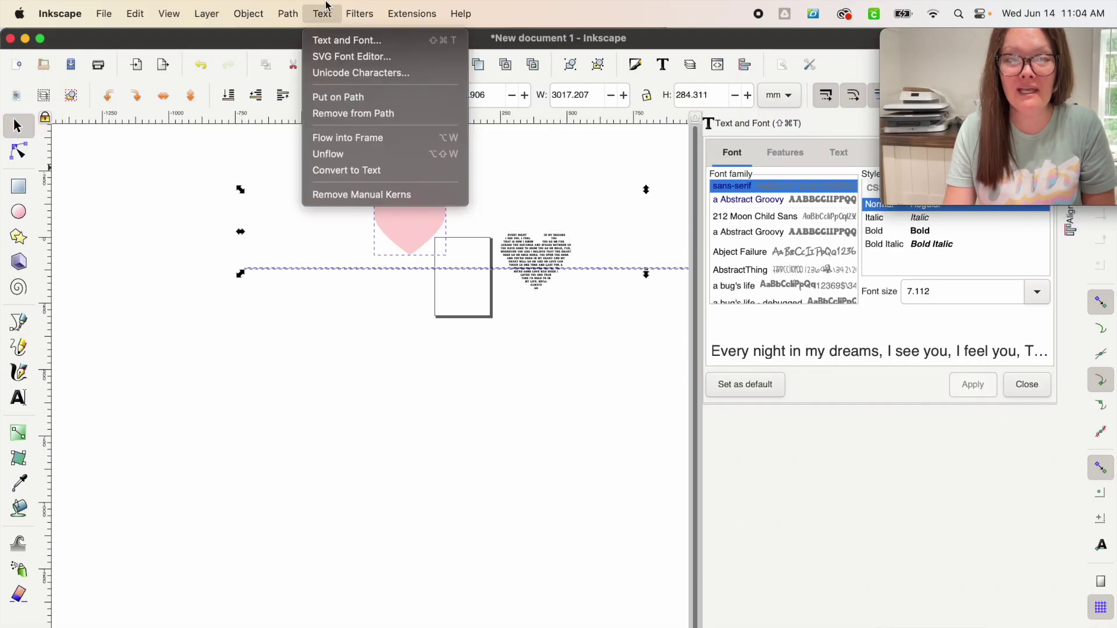
Step: Flow the lyrics line into the pink heart shape with Flow into Frame, then zoom in on it
{"action": "left_click", "coordinate": [347, 138]}
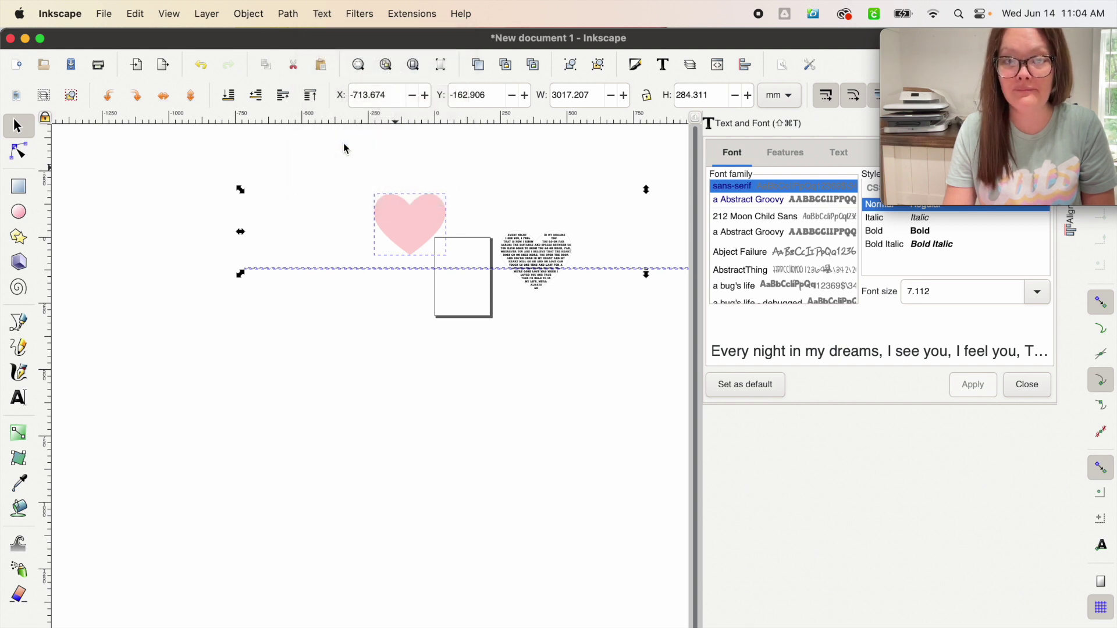
{"action": "scroll", "coordinate": [411, 218], "scroll_direction": "up", "scroll_amount": 1}
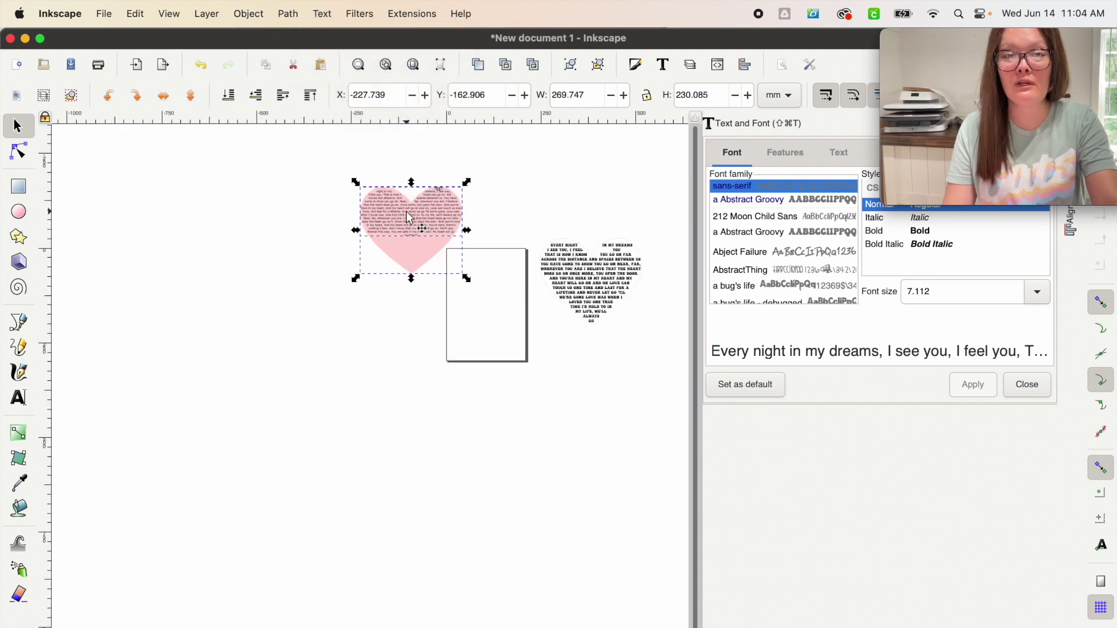
{"action": "scroll", "coordinate": [411, 218], "scroll_direction": "up", "scroll_amount": 2}
{"action": "scroll", "coordinate": [409, 217], "scroll_direction": "up", "scroll_amount": 1}
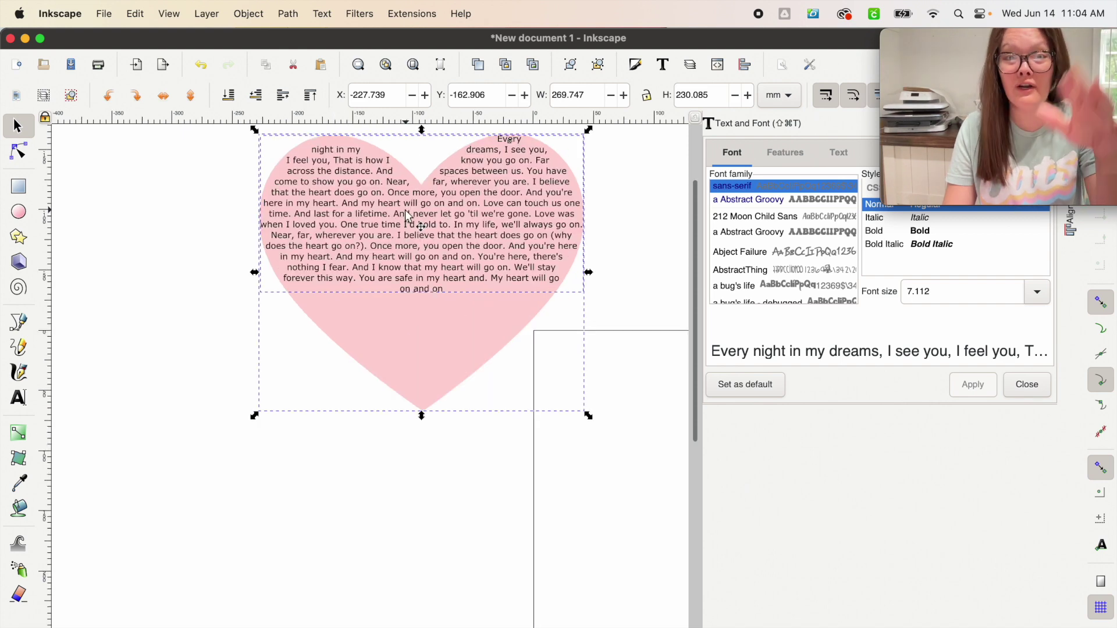
{"action": "scroll", "coordinate": [407, 213], "scroll_direction": "up", "scroll_amount": 1}
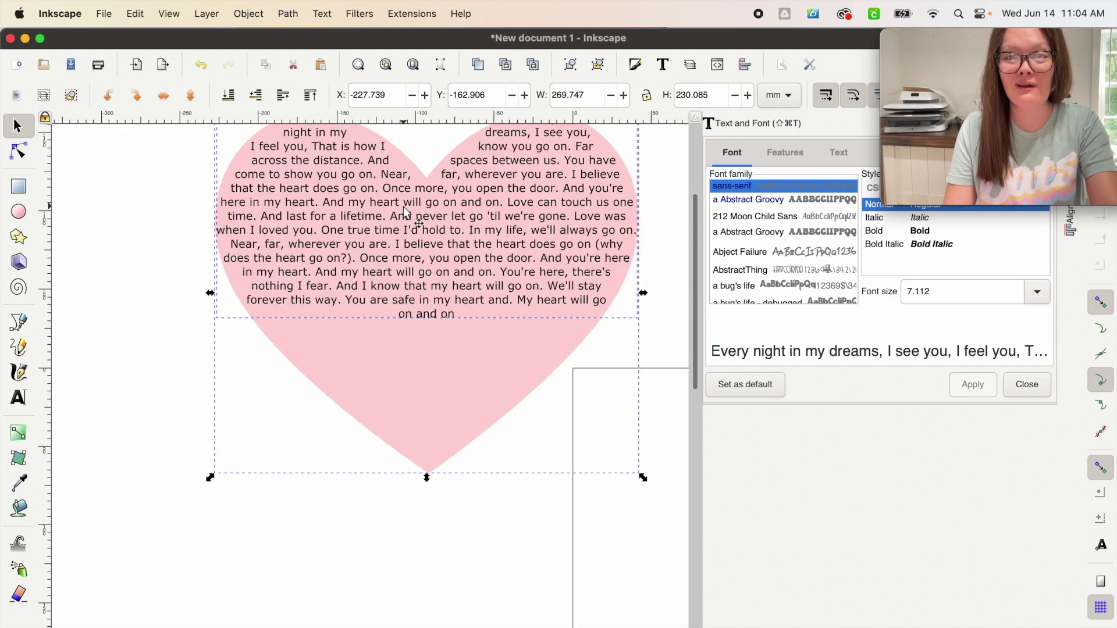
{"action": "scroll", "coordinate": [406, 213], "scroll_direction": "up", "scroll_amount": 2}
{"action": "scroll", "coordinate": [407, 213], "scroll_direction": "right", "scroll_amount": 1}
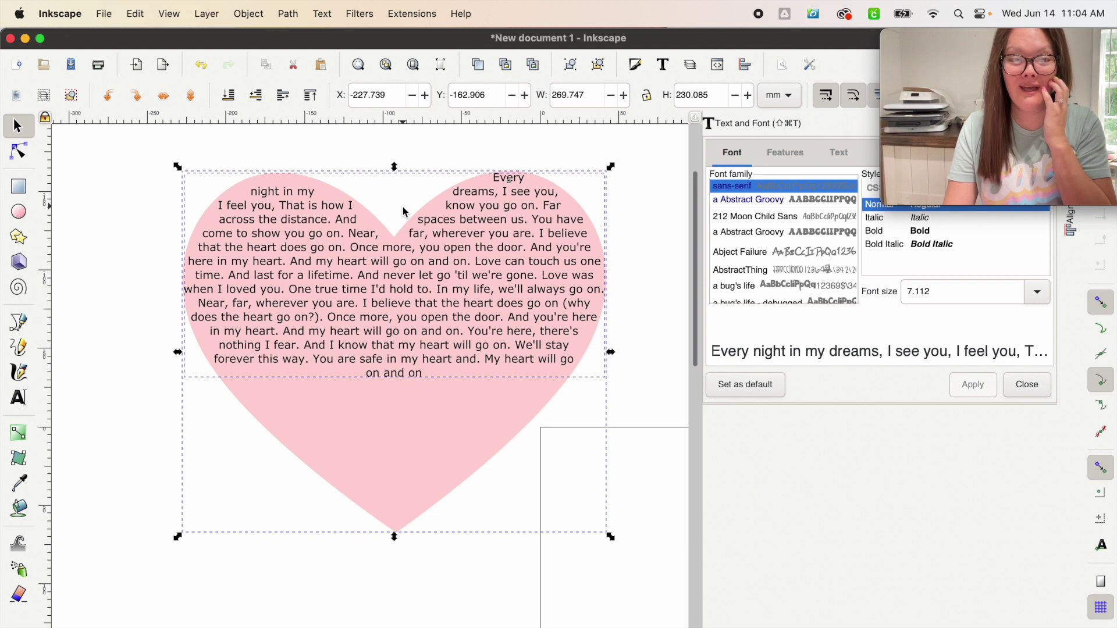
Step: Set the heart's lyrics in the Always In My Heart script font
{"action": "left_click", "coordinate": [121, 340]}
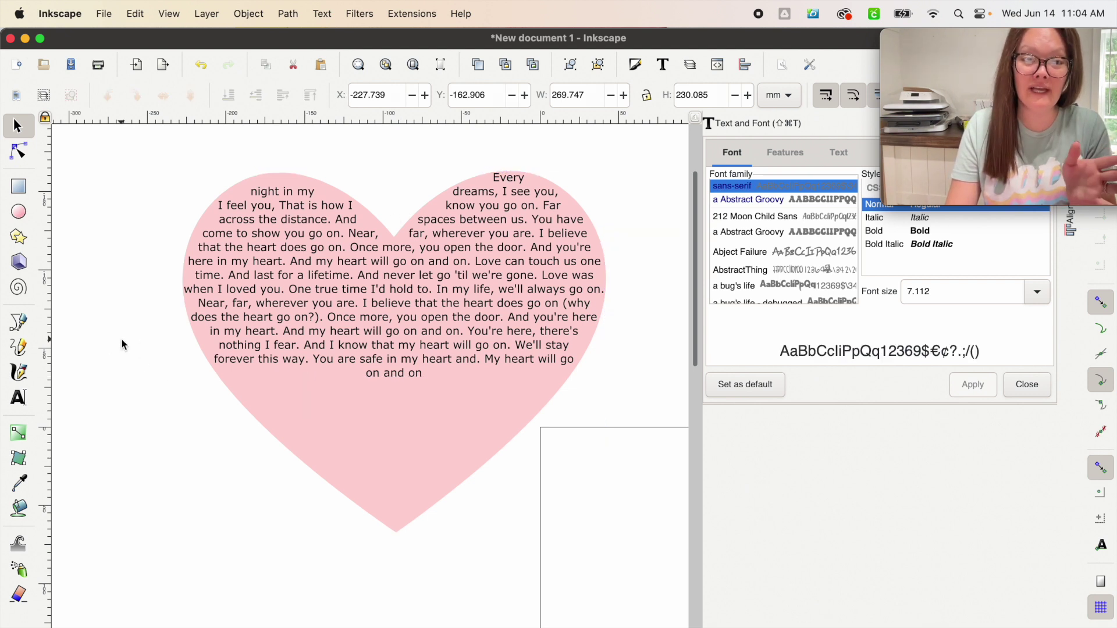
{"action": "left_click", "coordinate": [244, 324]}
{"action": "key", "text": "t"}
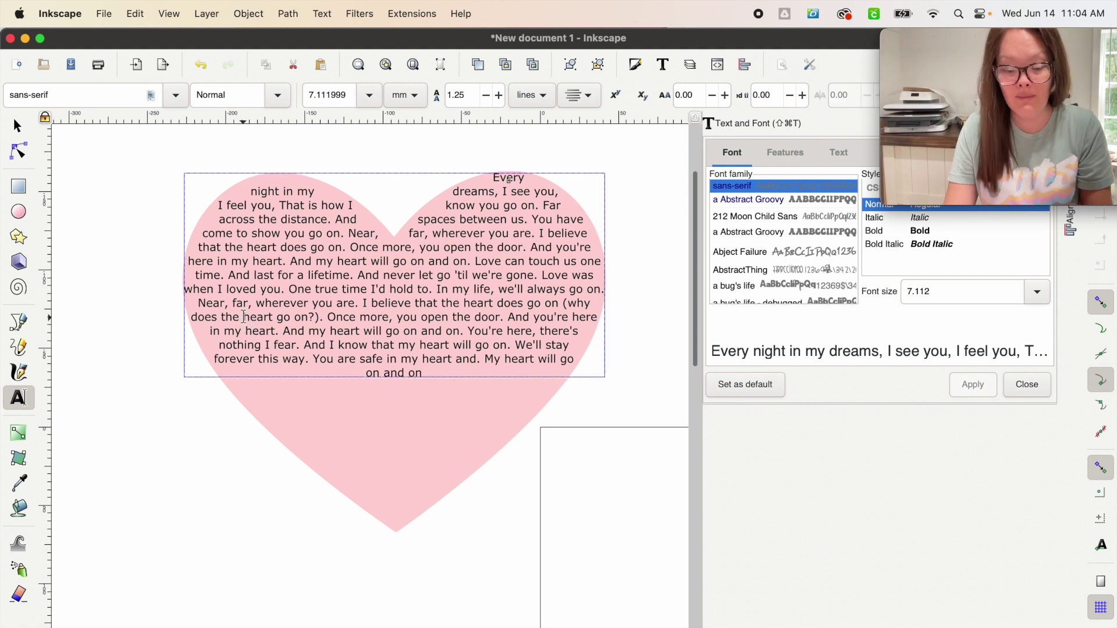
{"action": "left_click", "coordinate": [245, 318]}
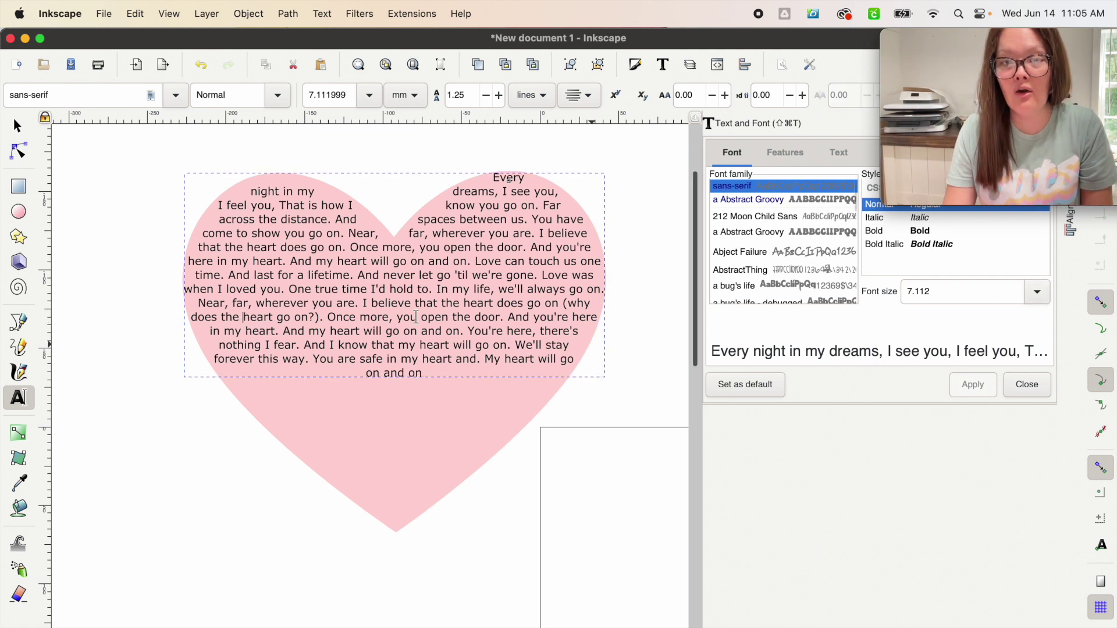
{"action": "left_click", "coordinate": [787, 268]}
{"action": "key", "text": "Down"}
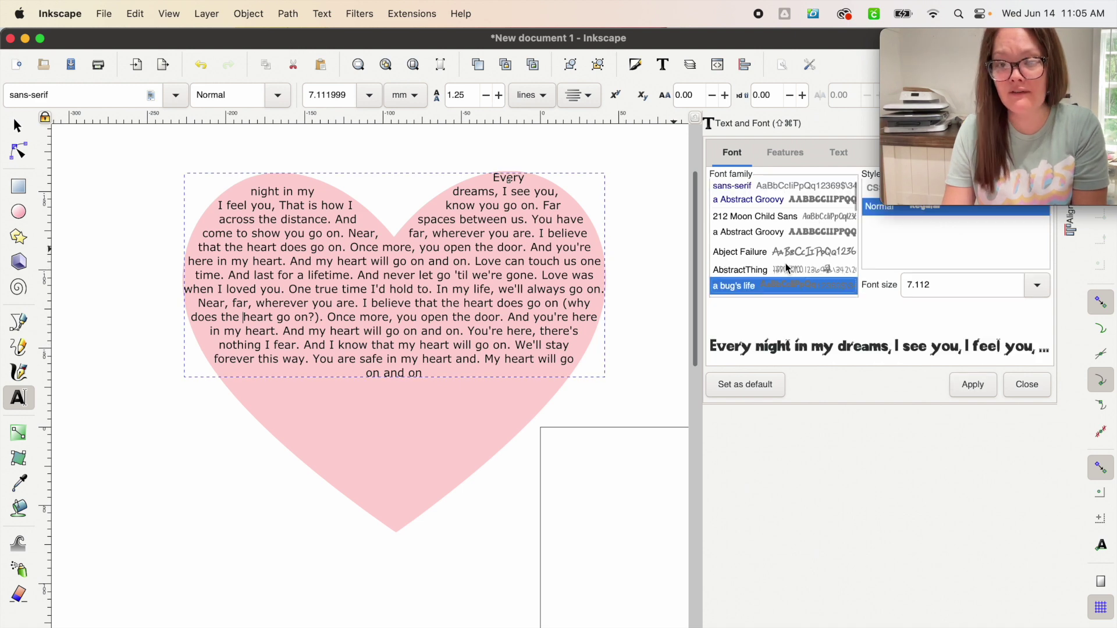
{"action": "key", "text": "Down"}
{"action": "key", "text": "Down"}
{"action": "key", "text": "Down"}
{"action": "key", "text": "Down"}
{"action": "key", "text": "Down"}
{"action": "key", "text": "Down"}
{"action": "key", "text": "Down"}
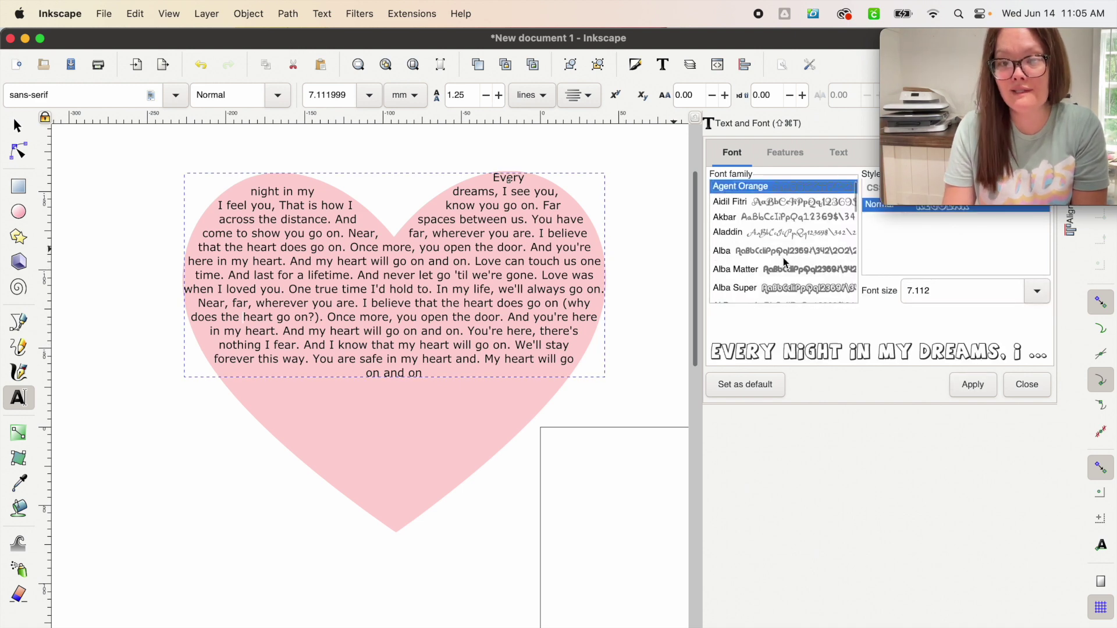
{"action": "key", "text": "Down"}
{"action": "key", "text": "Down"}
{"action": "key", "text": "Down"}
{"action": "key", "text": "Down"}
{"action": "key", "text": "Down"}
{"action": "key", "text": "Down"}
{"action": "key", "text": "Down"}
{"action": "key", "text": "Down"}
{"action": "key", "text": "Down"}
{"action": "key", "text": "Down"}
{"action": "key", "text": "Down"}
{"action": "key", "text": "Down"}
{"action": "key", "text": "Down"}
{"action": "key", "text": "Down"}
{"action": "key", "text": "Down"}
{"action": "left_click", "coordinate": [973, 385]}
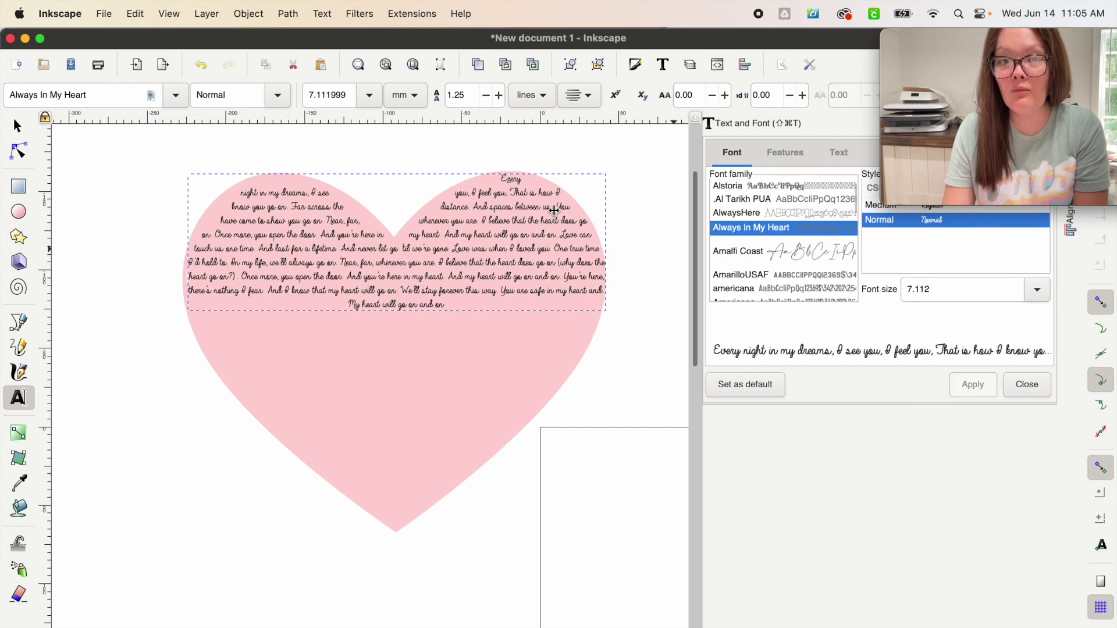
Step: Change the lyrics' font size to 20, then reduce it to 10
{"action": "left_click_drag", "start_coordinate": [971, 296], "coordinate": [910, 289]}
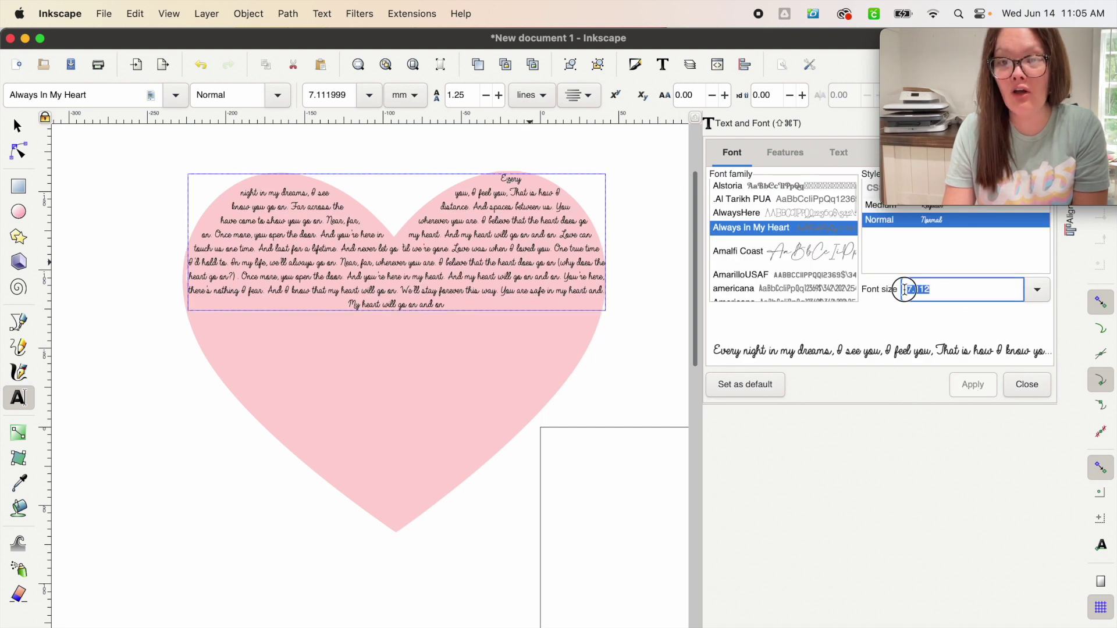
{"action": "type", "text": "20"}
{"action": "key", "text": "Return"}
{"action": "scroll", "coordinate": [227, 317], "scroll_direction": "down", "scroll_amount": 3}
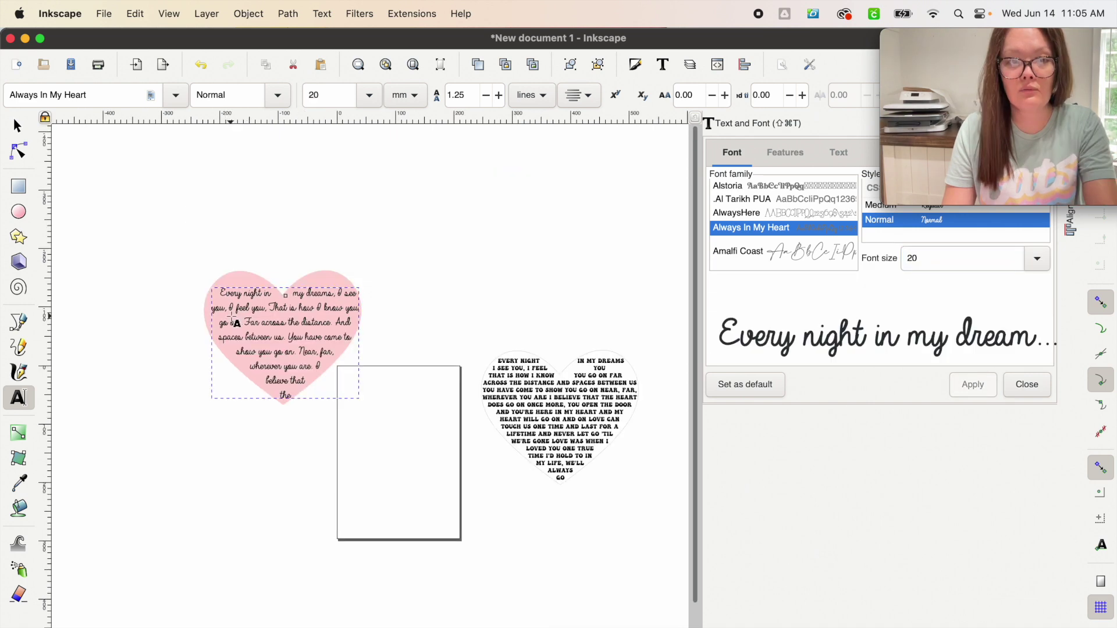
{"action": "scroll", "coordinate": [227, 317], "scroll_direction": "up", "scroll_amount": 2}
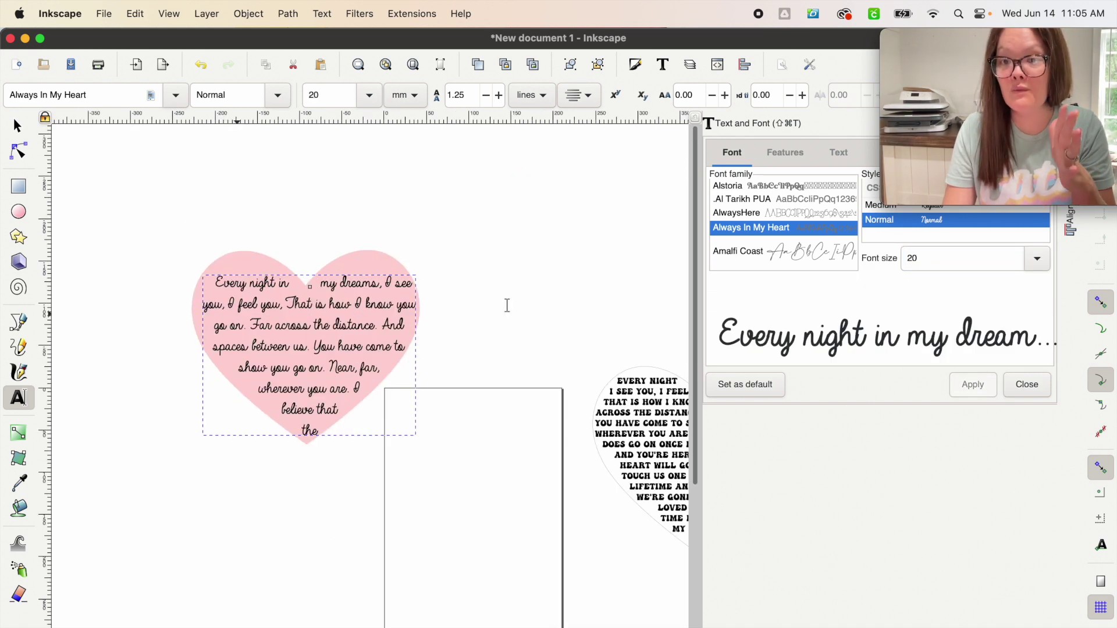
{"action": "left_click_drag", "start_coordinate": [915, 257], "coordinate": [909, 257]}
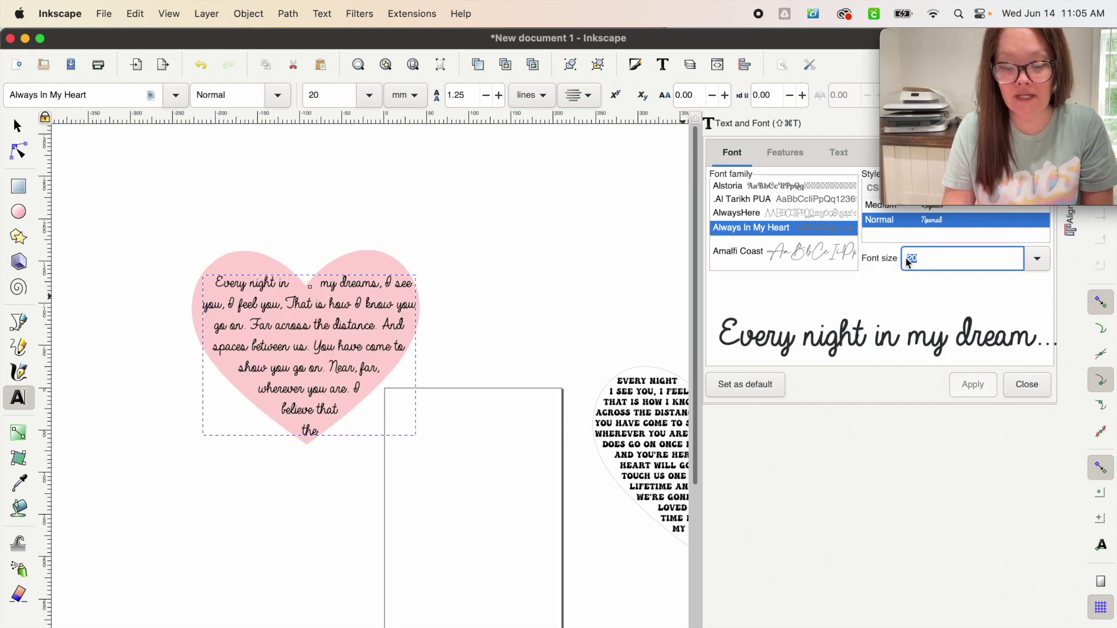
{"action": "type", "text": "10"}
{"action": "left_click", "coordinate": [980, 388]}
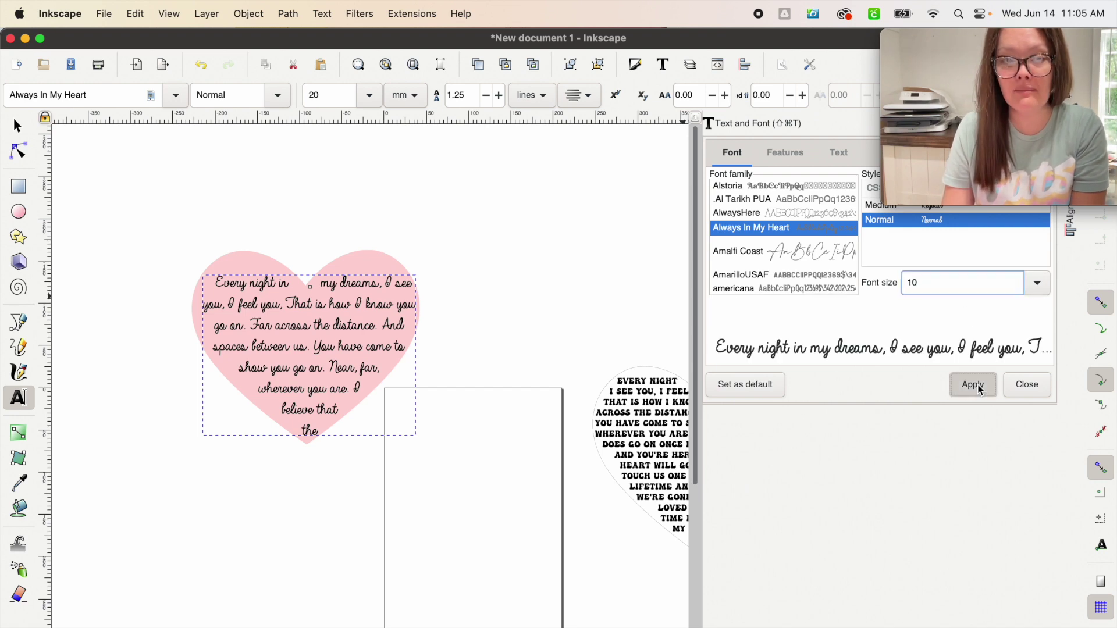
{"action": "scroll", "coordinate": [284, 357], "scroll_direction": "up", "scroll_amount": 5}
{"action": "scroll", "coordinate": [285, 357], "scroll_direction": "down", "scroll_amount": 2}
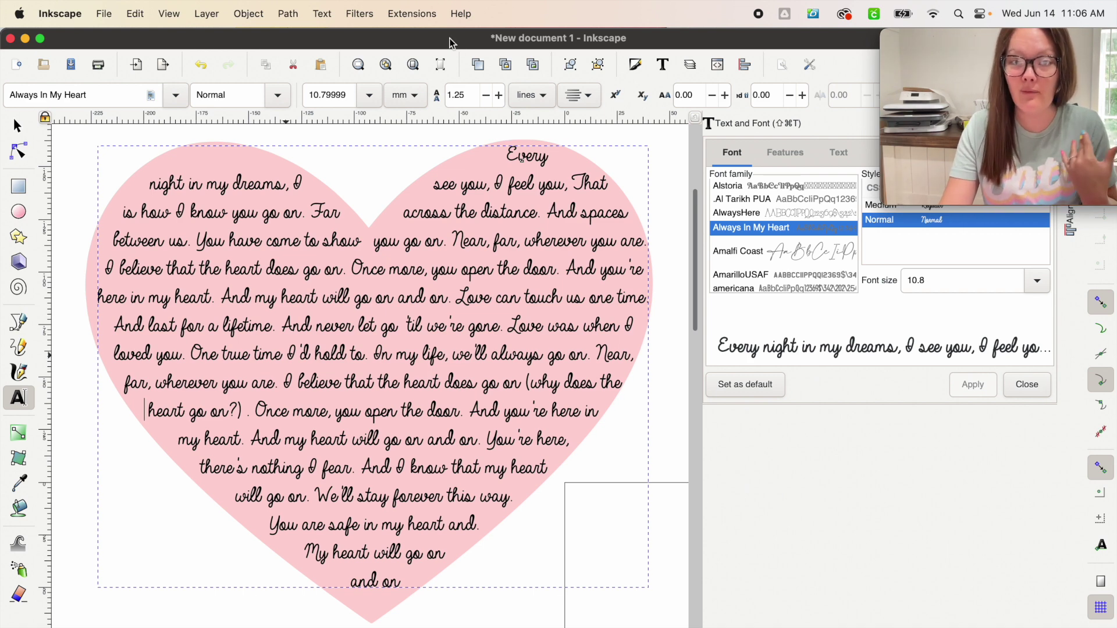
Step: Tighten the lyrics' letter spacing to -0.19
{"action": "key", "text": "minus"}
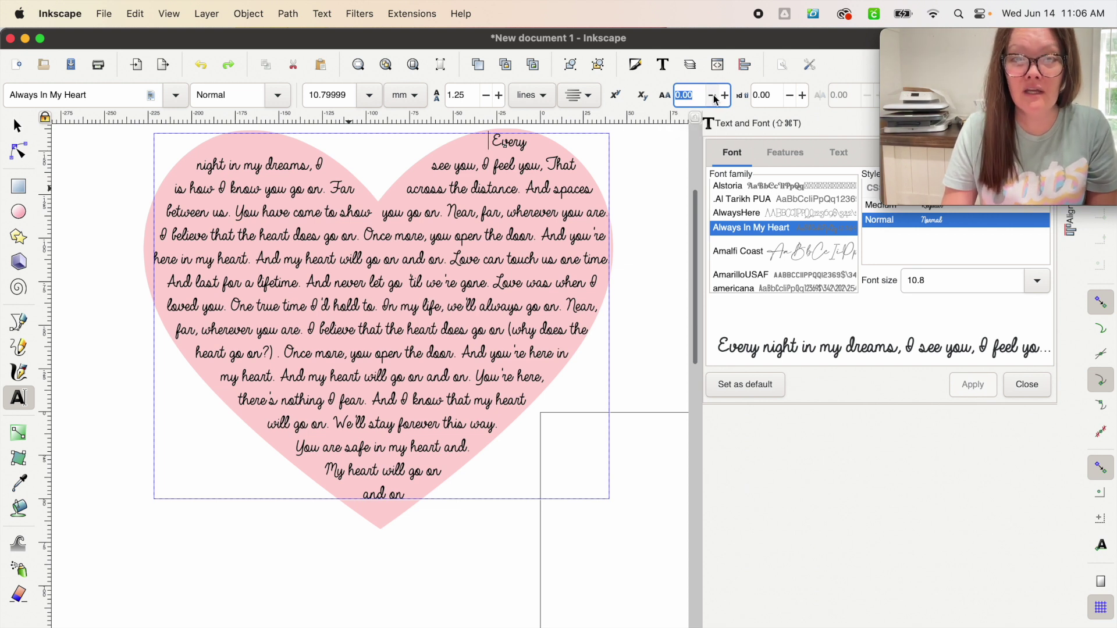
{"action": "left_click", "coordinate": [715, 100]}
{"action": "left_click", "coordinate": [715, 100]}
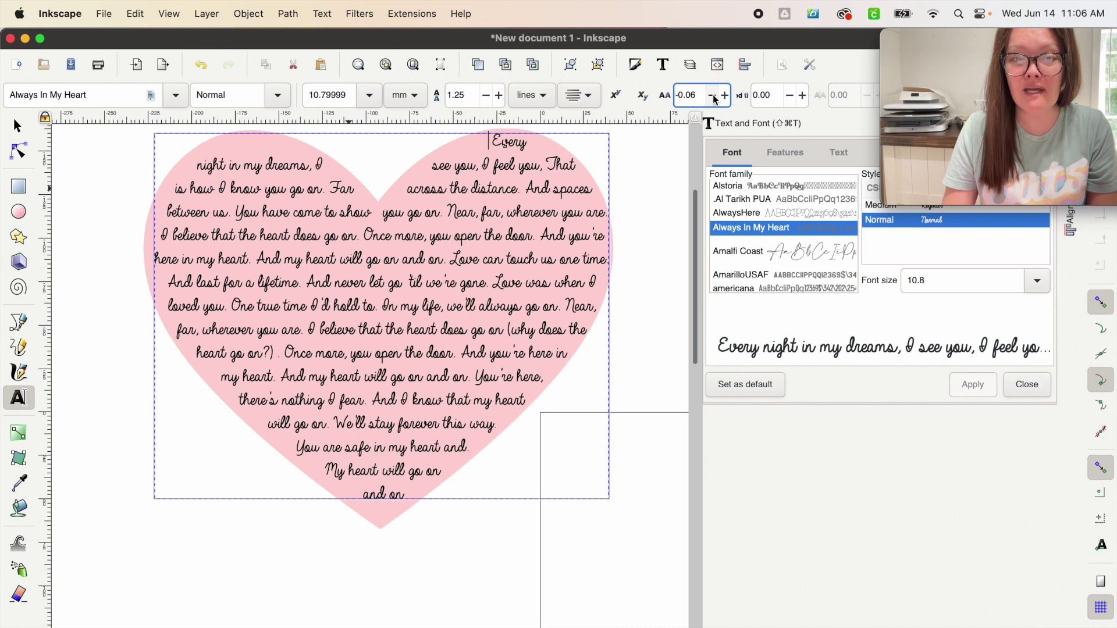
{"action": "left_click", "coordinate": [715, 99]}
{"action": "left_click", "coordinate": [715, 100]}
{"action": "left_click", "coordinate": [714, 100]}
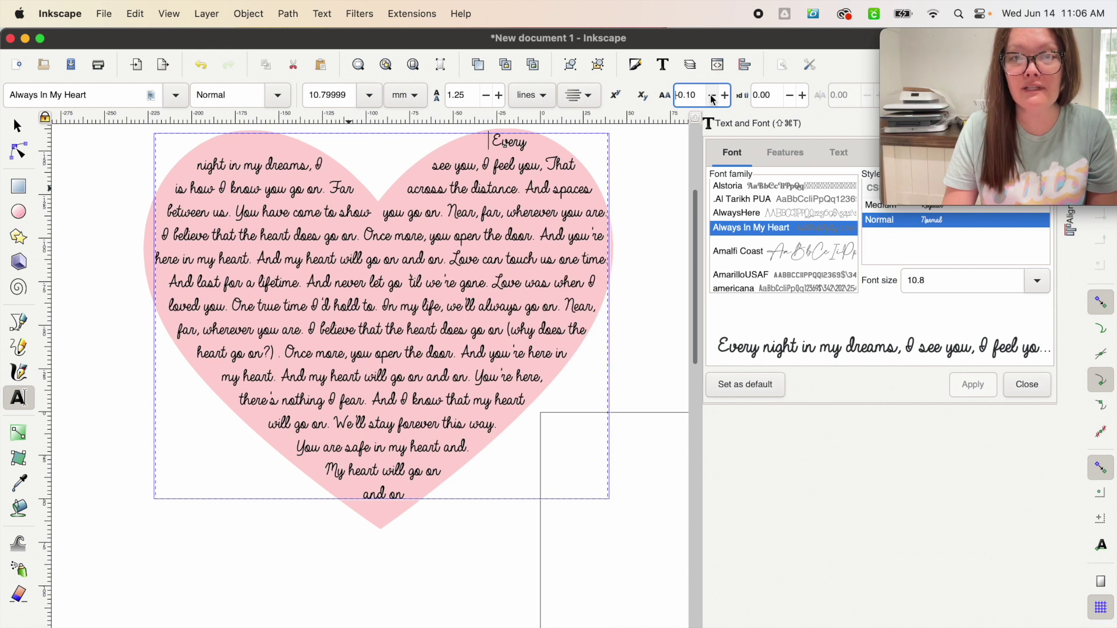
{"action": "left_click", "coordinate": [713, 100]}
{"action": "left_click", "coordinate": [713, 100]}
{"action": "left_click", "coordinate": [713, 99]}
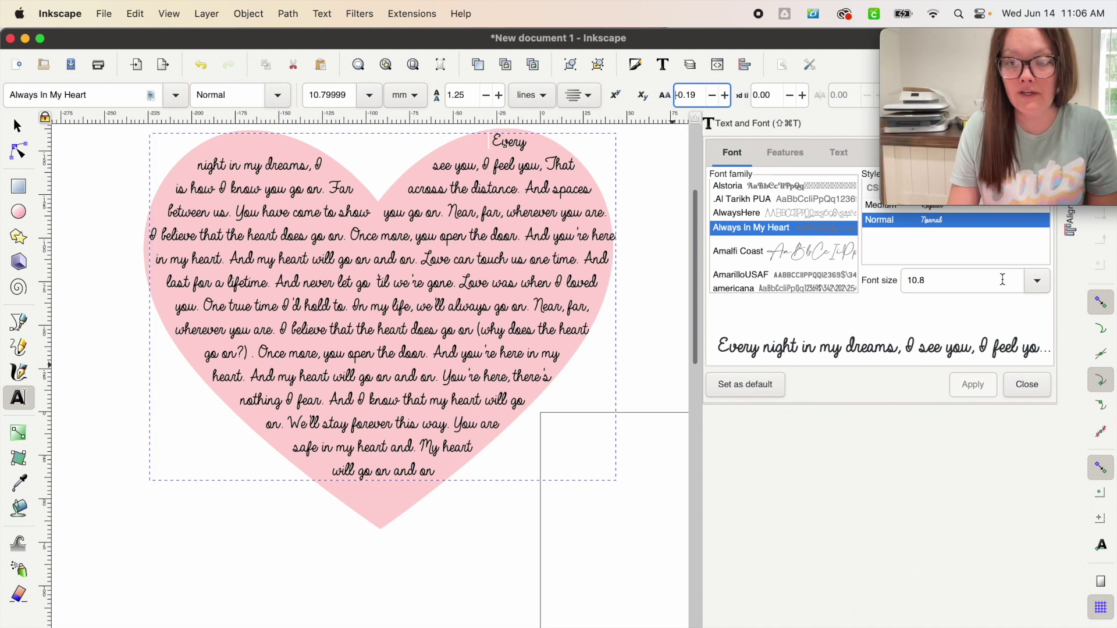
Step: Set the lyrics' font size to 11 and apply it
{"action": "left_click", "coordinate": [949, 284]}
{"action": "key", "text": "BackSpace"}
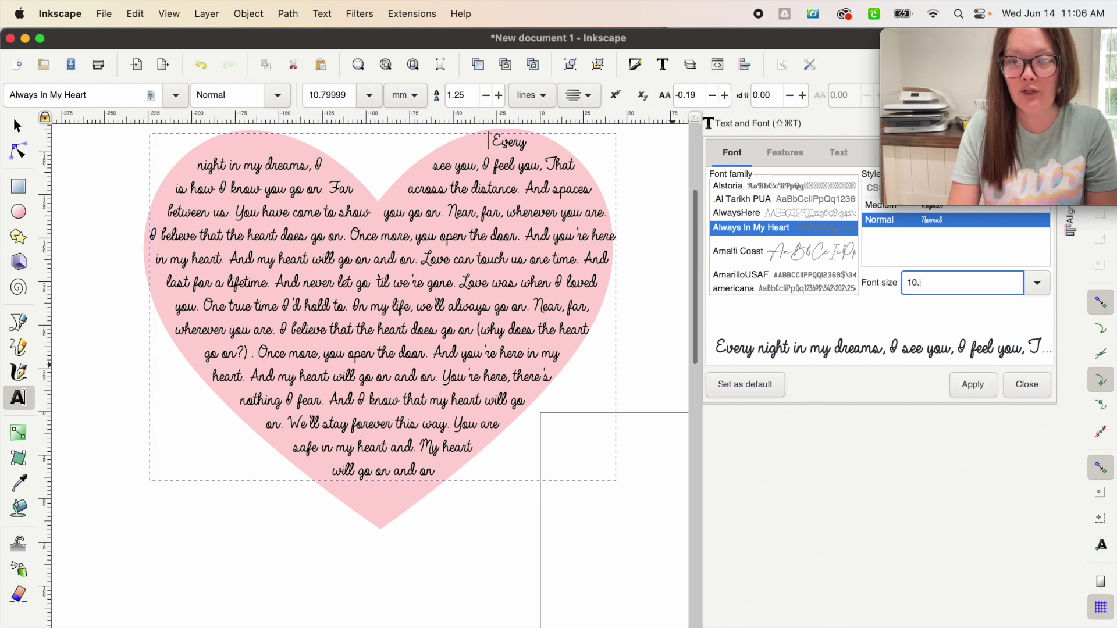
{"action": "key", "text": "BackSpace"}
{"action": "type", "text": "0"}
{"action": "key", "text": "BackSpace"}
{"action": "type", "text": "11"}
{"action": "left_click", "coordinate": [953, 391]}
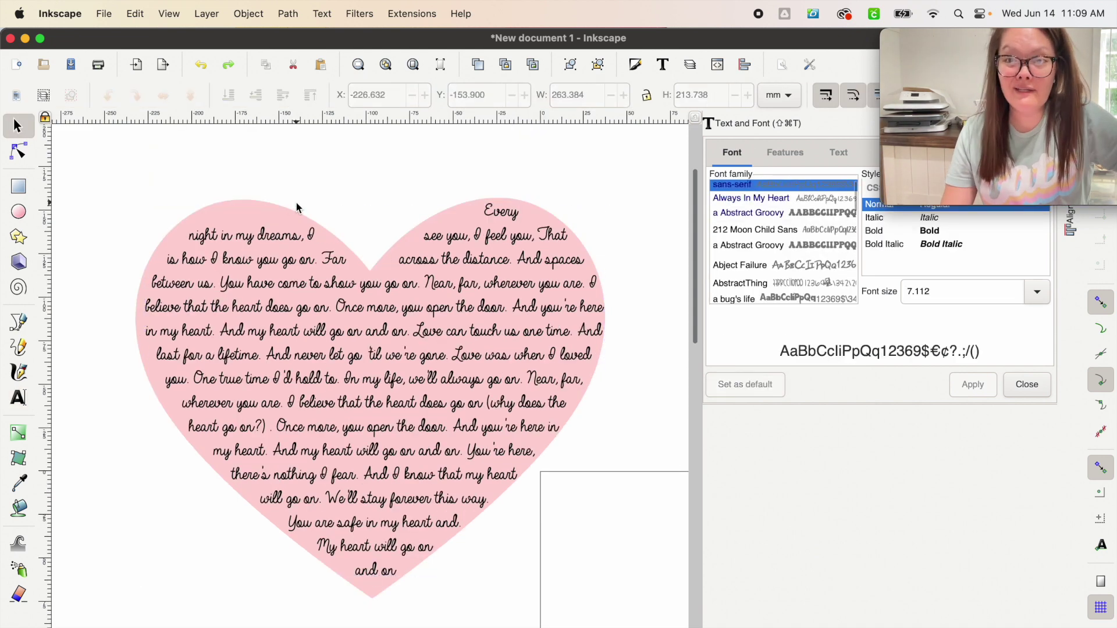
Step: Delete the pink heart shape, leaving the lyrics text in place
{"action": "left_click", "coordinate": [243, 262]}
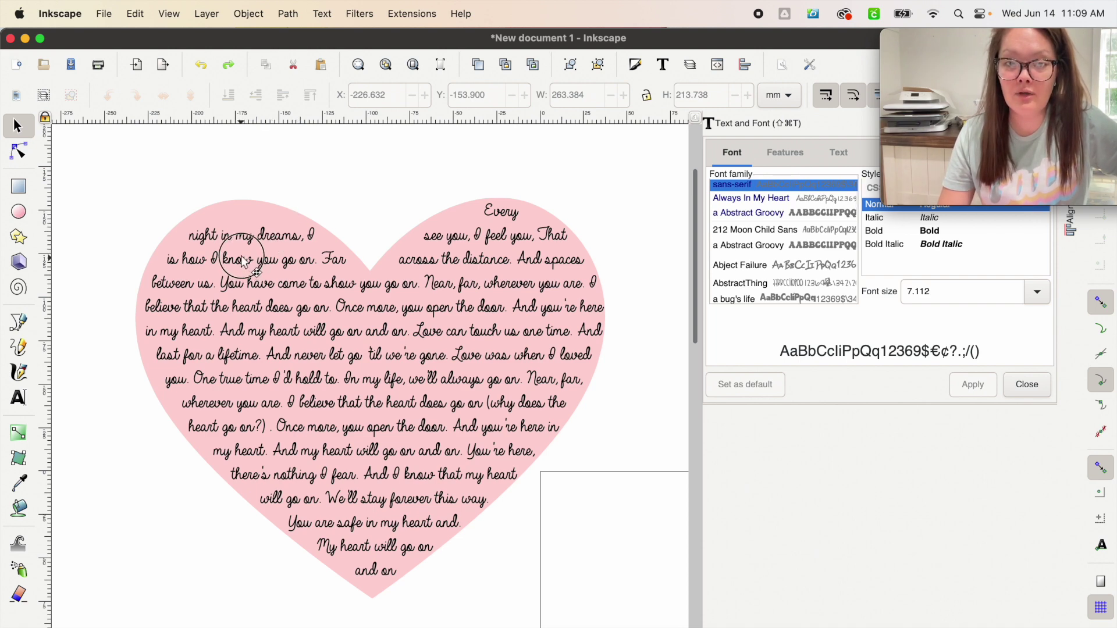
{"action": "left_click_drag", "start_coordinate": [263, 248], "coordinate": [310, 329]}
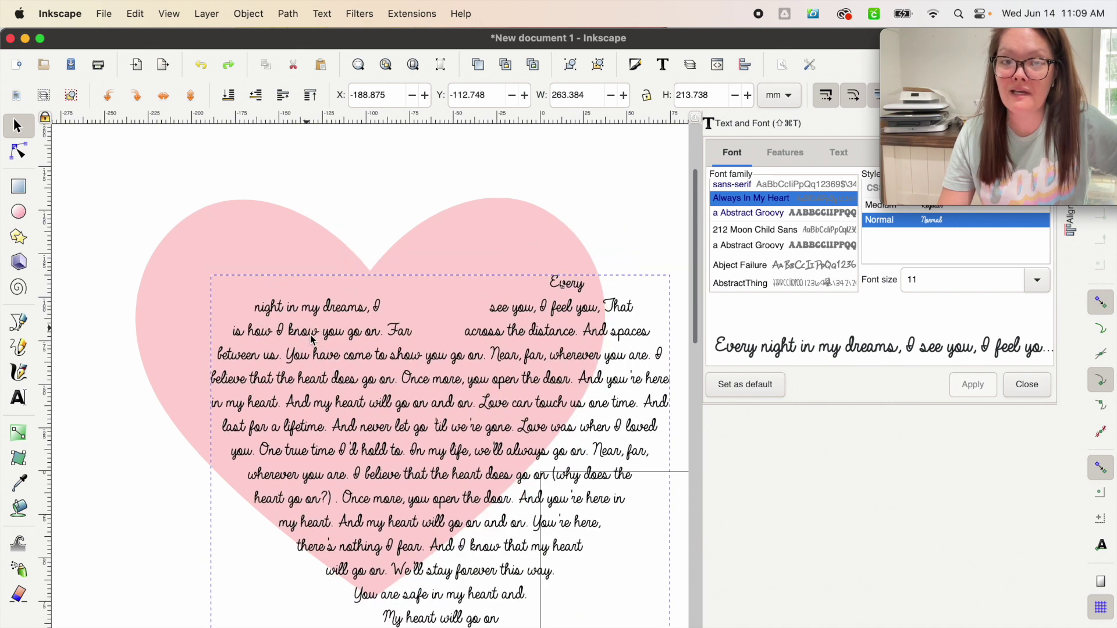
{"action": "key", "text": "Escape"}
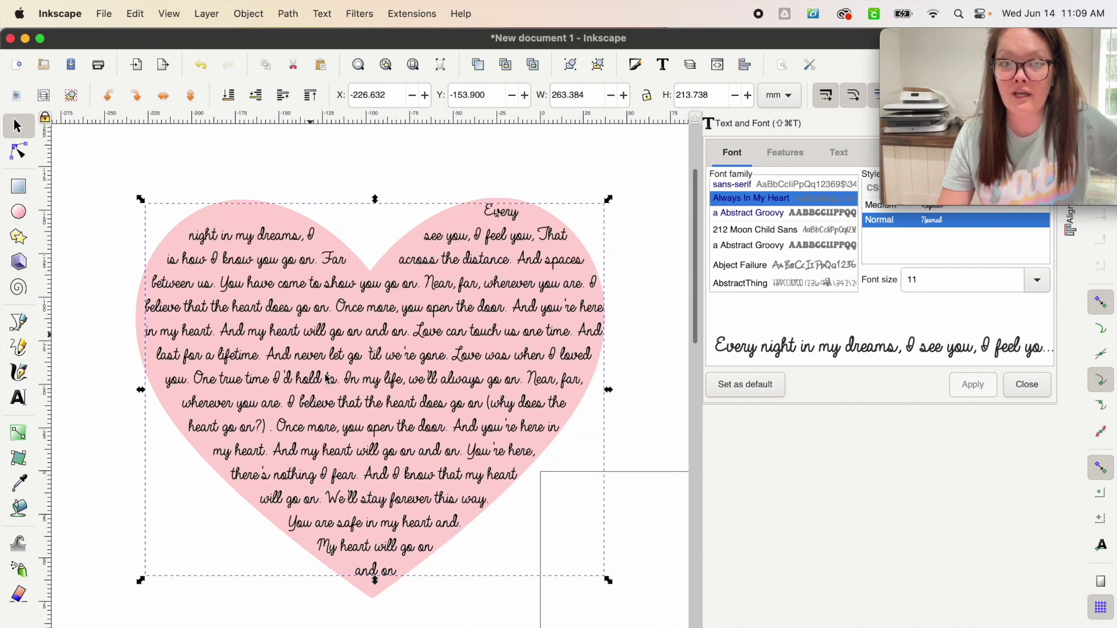
{"action": "left_click", "coordinate": [367, 597]}
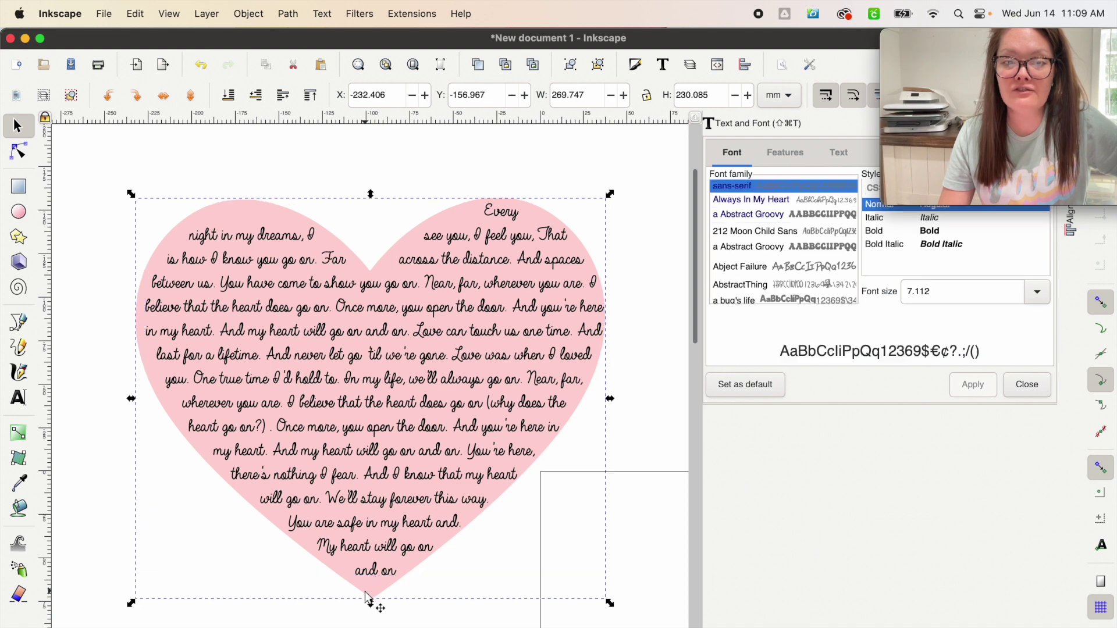
{"action": "key", "text": "Delete"}
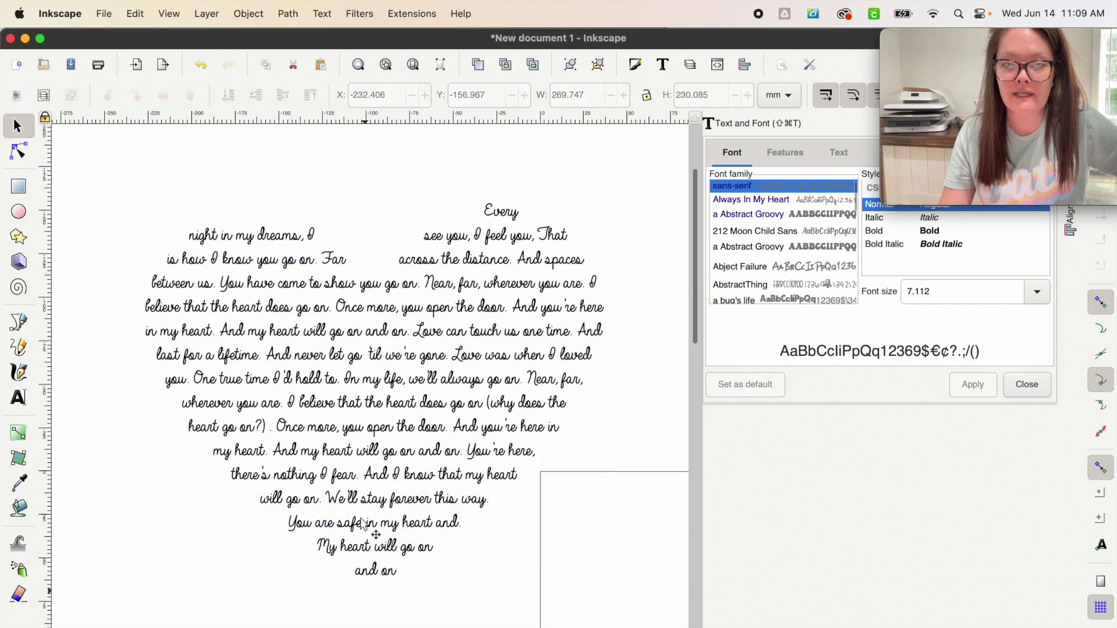
Step: Unflow the lyrics from their heart frame with Alt+Shift+W, then undo it
{"action": "left_click", "coordinate": [399, 544]}
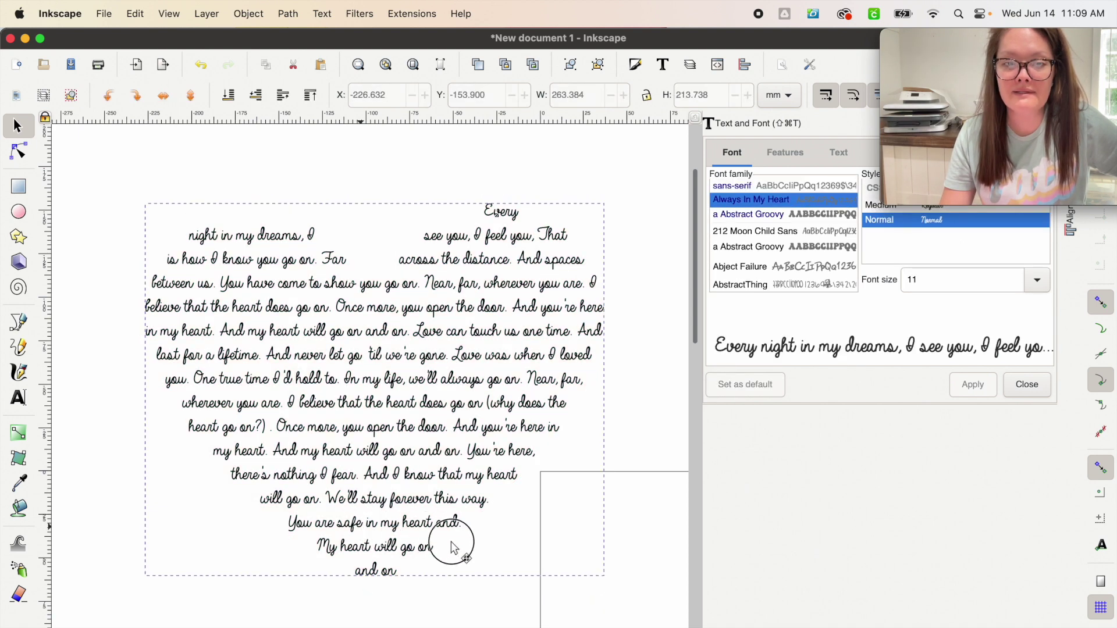
{"action": "key", "text": "alt+shift+w"}
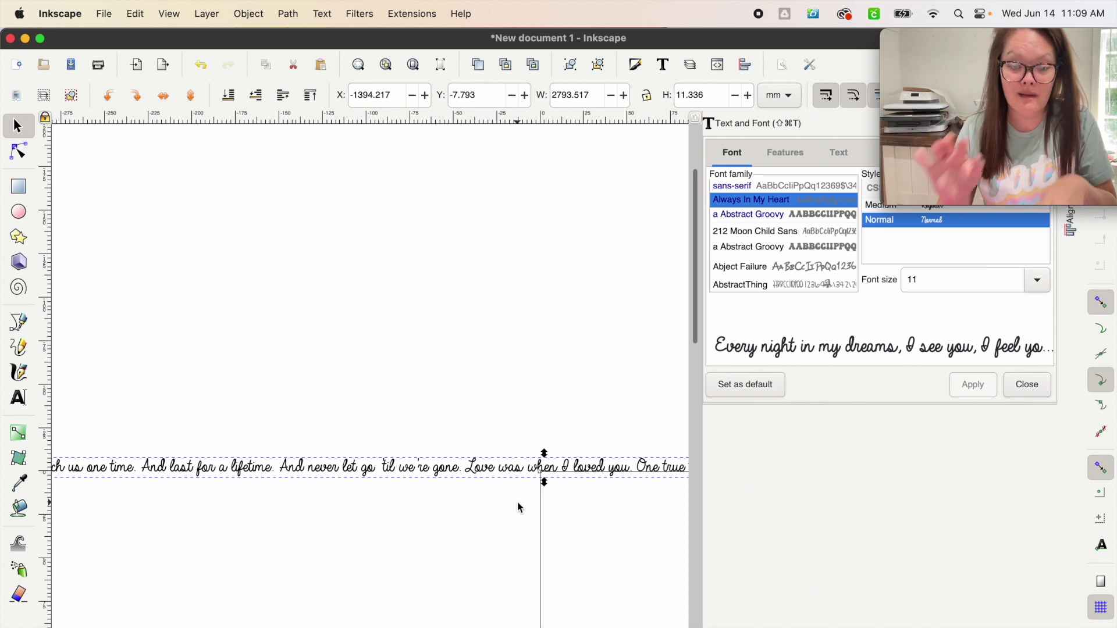
{"action": "left_click", "coordinate": [201, 65]}
Step: Convert the heart-shaped lyrics text to paths with Path > Object to Path
{"action": "left_click", "coordinate": [283, 244]}
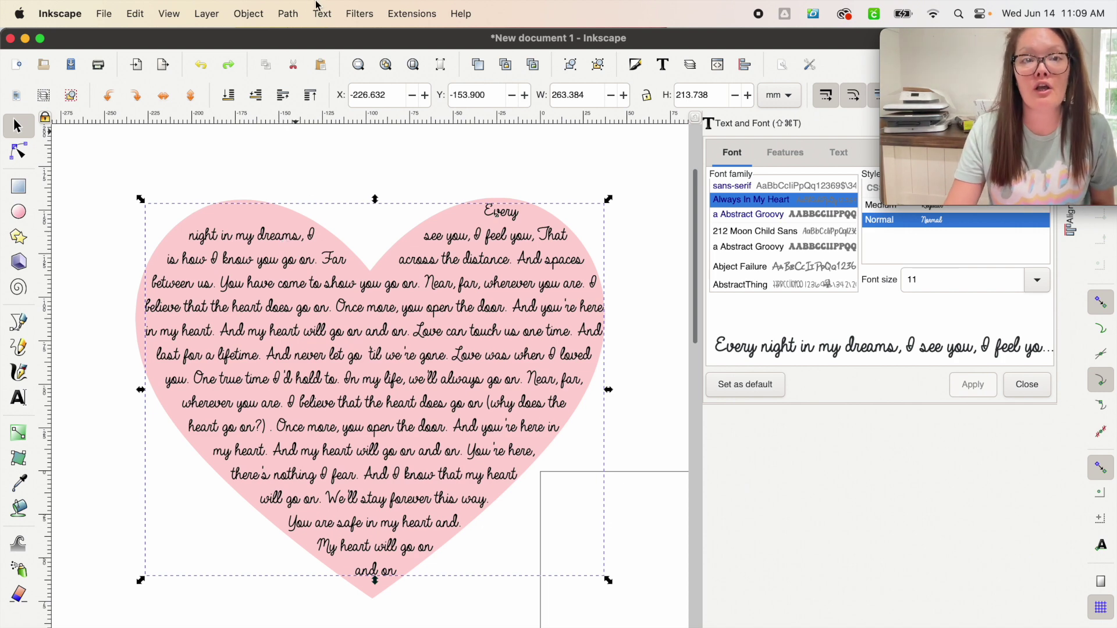
{"action": "left_click", "coordinate": [295, 14]}
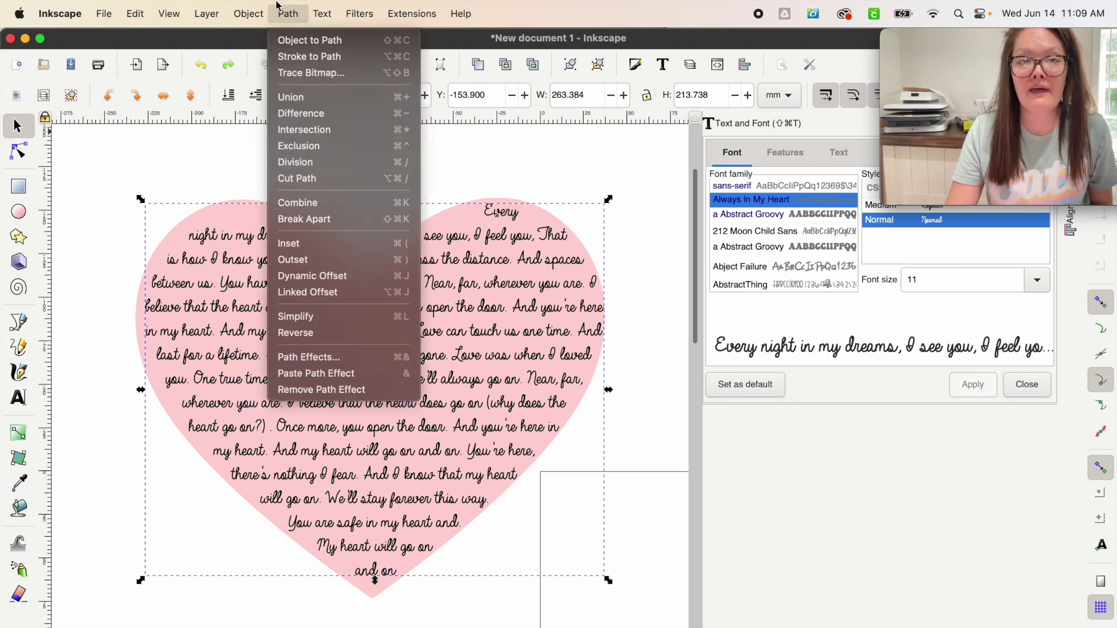
{"action": "left_click", "coordinate": [294, 41]}
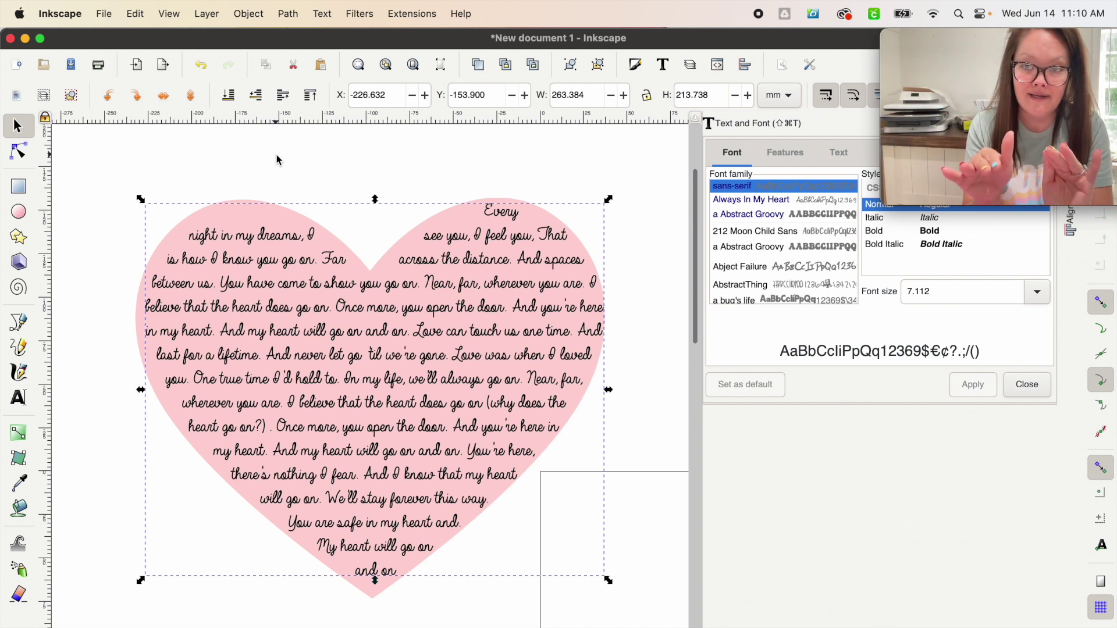
Step: Delete the pink heart and move the script lyrics onto the page
{"action": "left_click", "coordinate": [207, 178]}
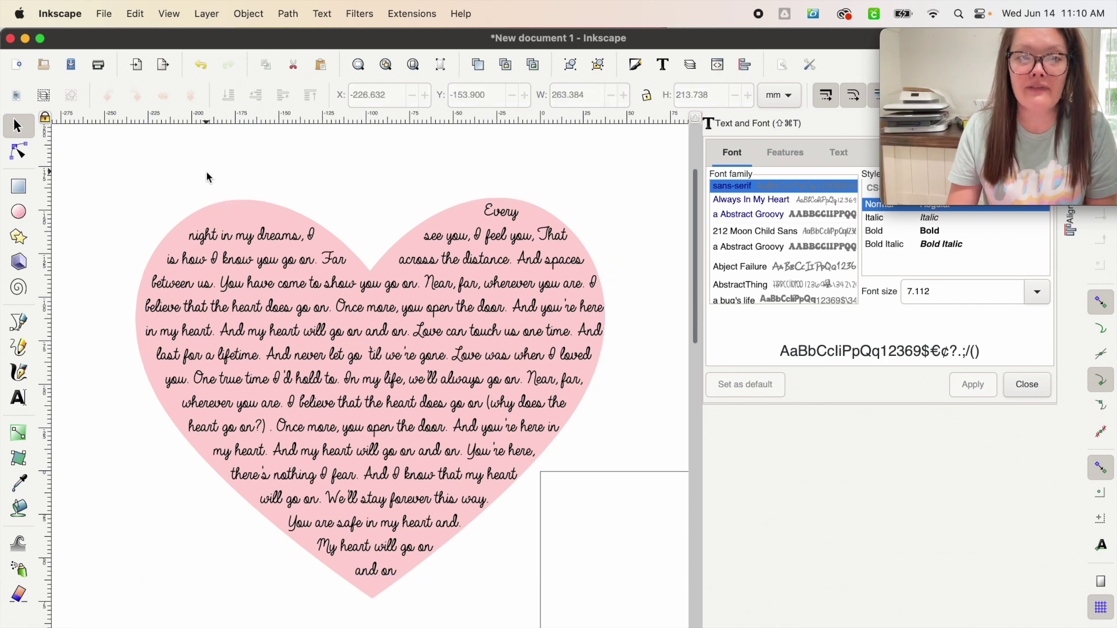
{"action": "left_click", "coordinate": [373, 600]}
{"action": "key", "text": "Delete"}
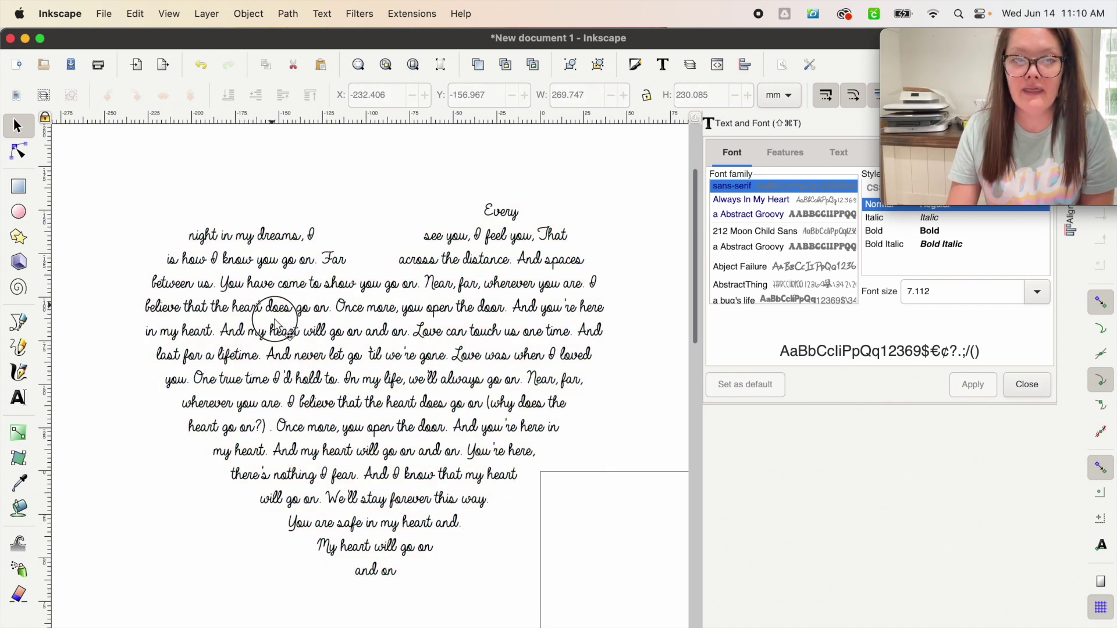
{"action": "left_click_drag", "start_coordinate": [278, 315], "coordinate": [393, 379]}
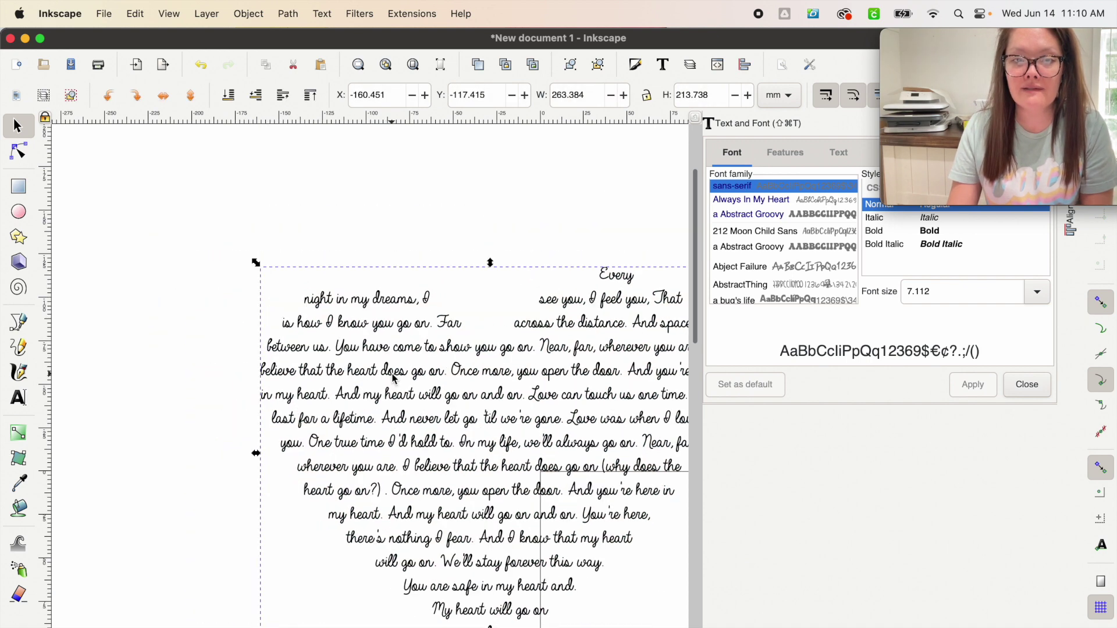
{"action": "scroll", "coordinate": [395, 379], "scroll_direction": "down", "scroll_amount": 1}
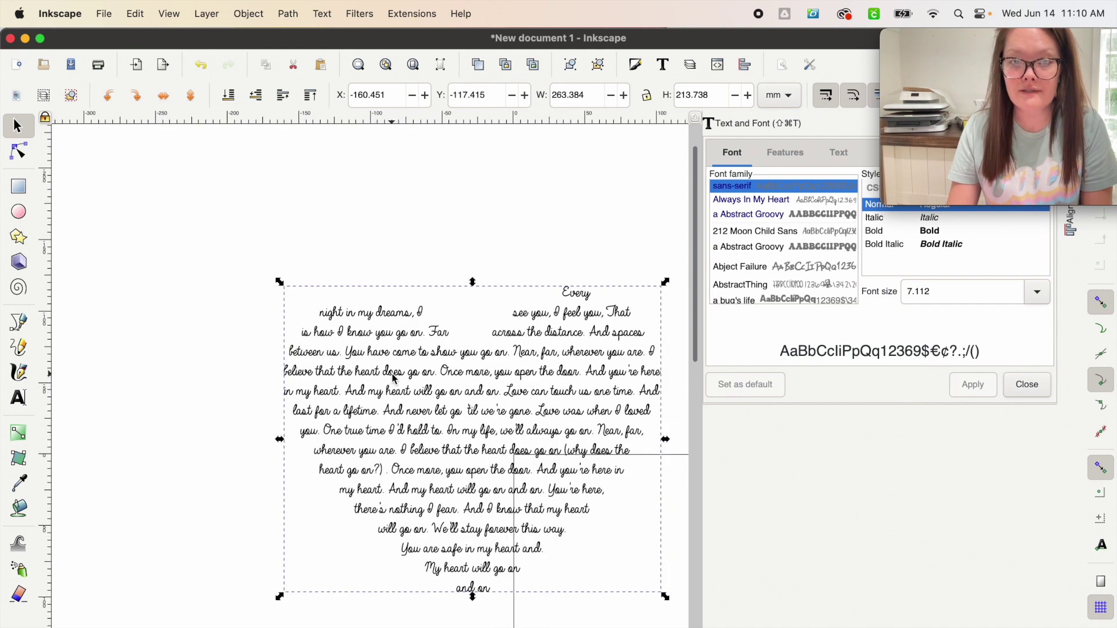
{"action": "scroll", "coordinate": [395, 379], "scroll_direction": "down", "scroll_amount": 1}
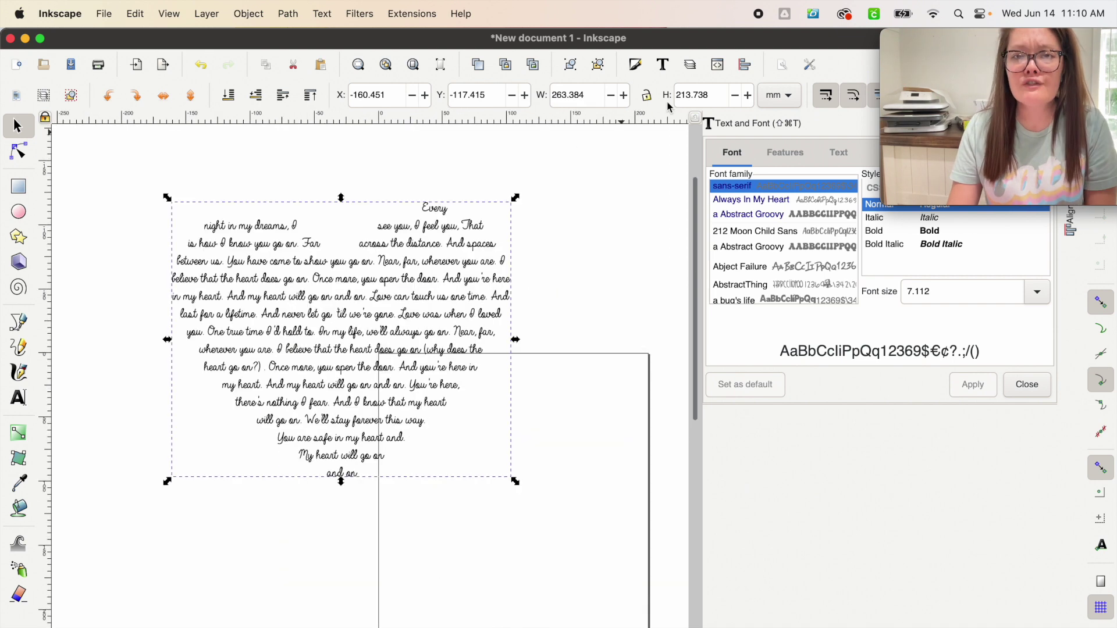
{"action": "left_click", "coordinate": [307, 302]}
{"action": "left_click_drag", "start_coordinate": [307, 301], "coordinate": [443, 409]}
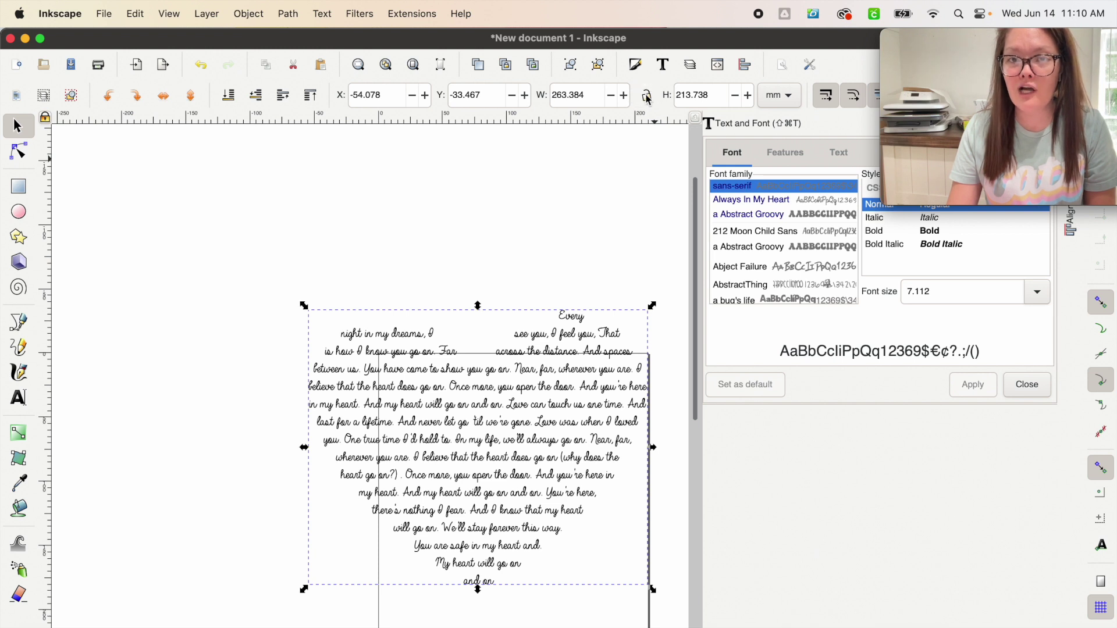
Step: Lock width and height and shrink the lyrics proportionally near the page's top-left
{"action": "left_click", "coordinate": [648, 97]}
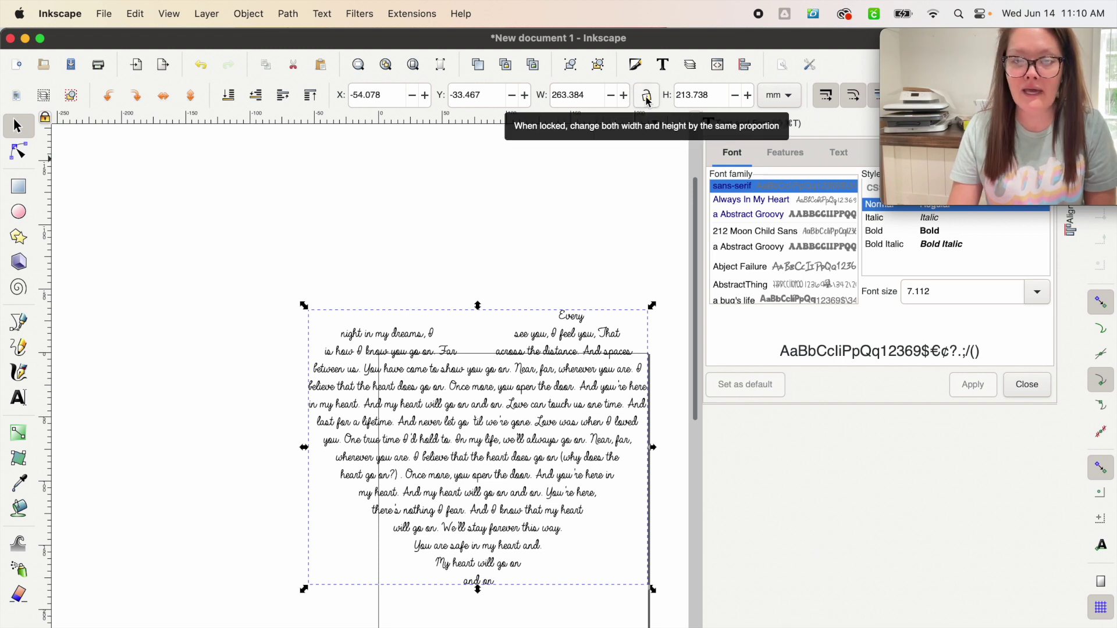
{"action": "left_click", "coordinate": [647, 98]}
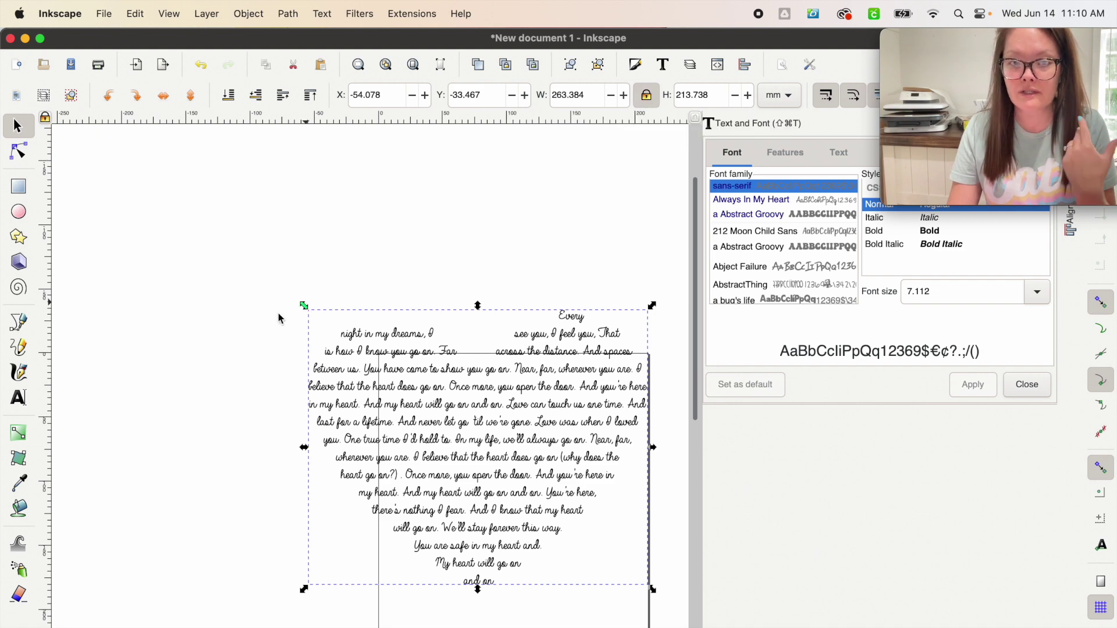
{"action": "left_click_drag", "start_coordinate": [304, 307], "coordinate": [374, 383]}
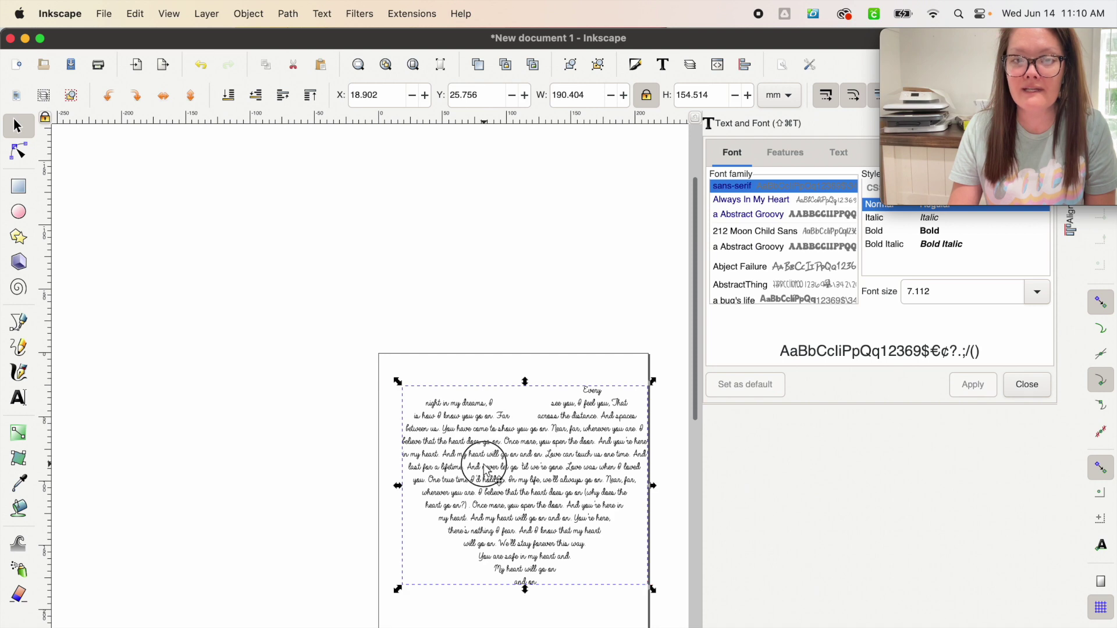
{"action": "left_click_drag", "start_coordinate": [486, 471], "coordinate": [467, 454]}
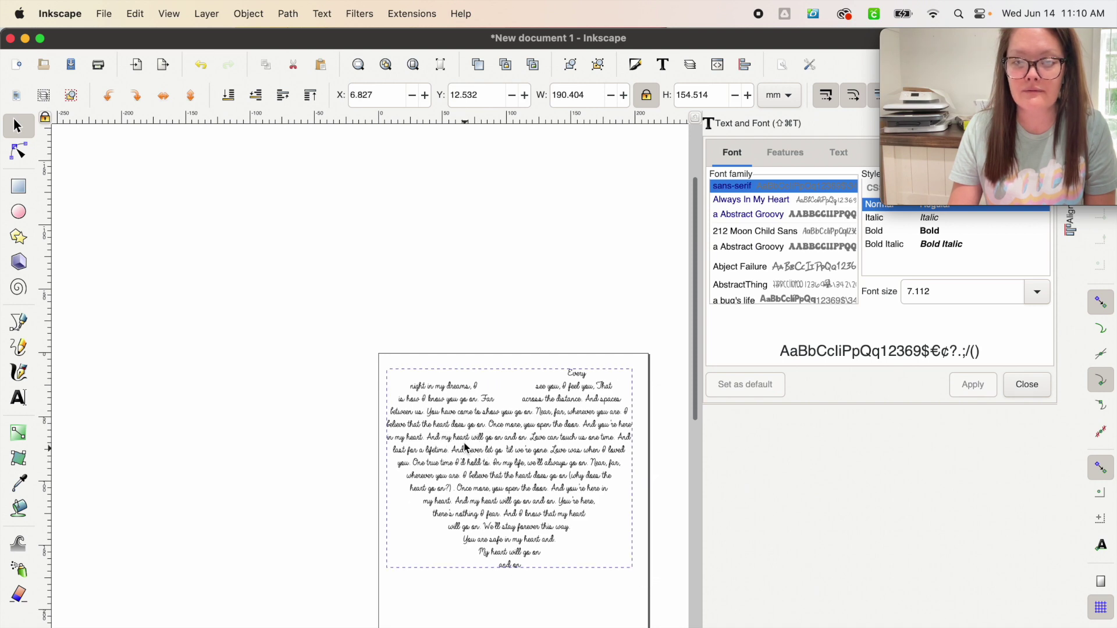
Step: Delete the block-letter heart text, leaving only the script lyrics
{"action": "scroll", "coordinate": [467, 454], "scroll_direction": "right", "scroll_amount": 5}
{"action": "scroll", "coordinate": [432, 245], "scroll_direction": "right", "scroll_amount": 5}
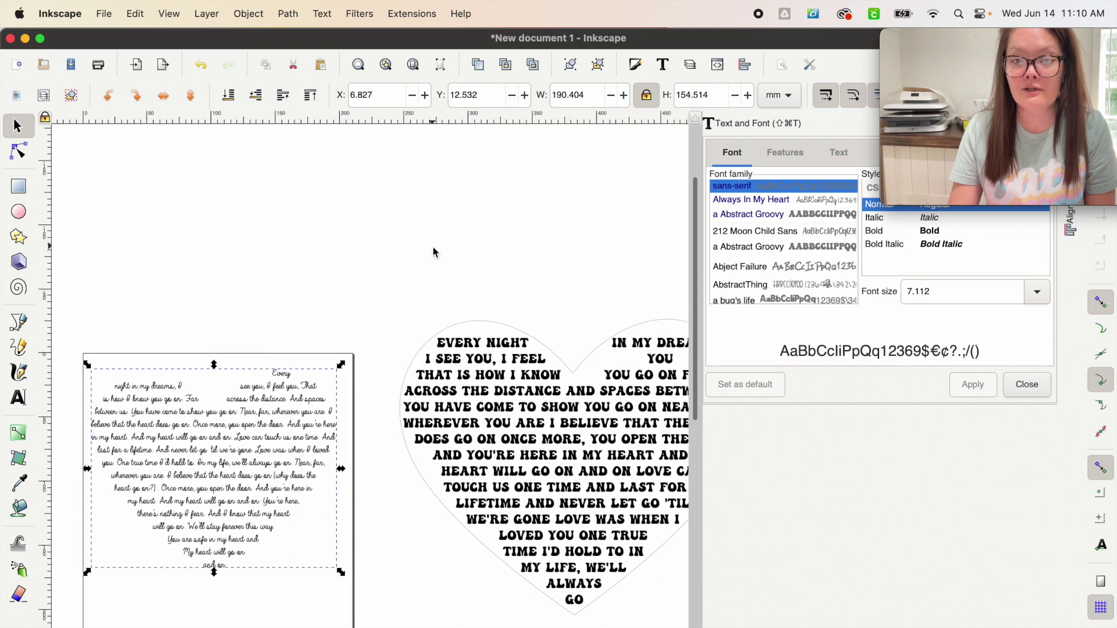
{"action": "left_click_drag", "start_coordinate": [288, 244], "coordinate": [698, 626]}
{"action": "key", "text": "Delete"}
{"action": "key", "text": "3"}
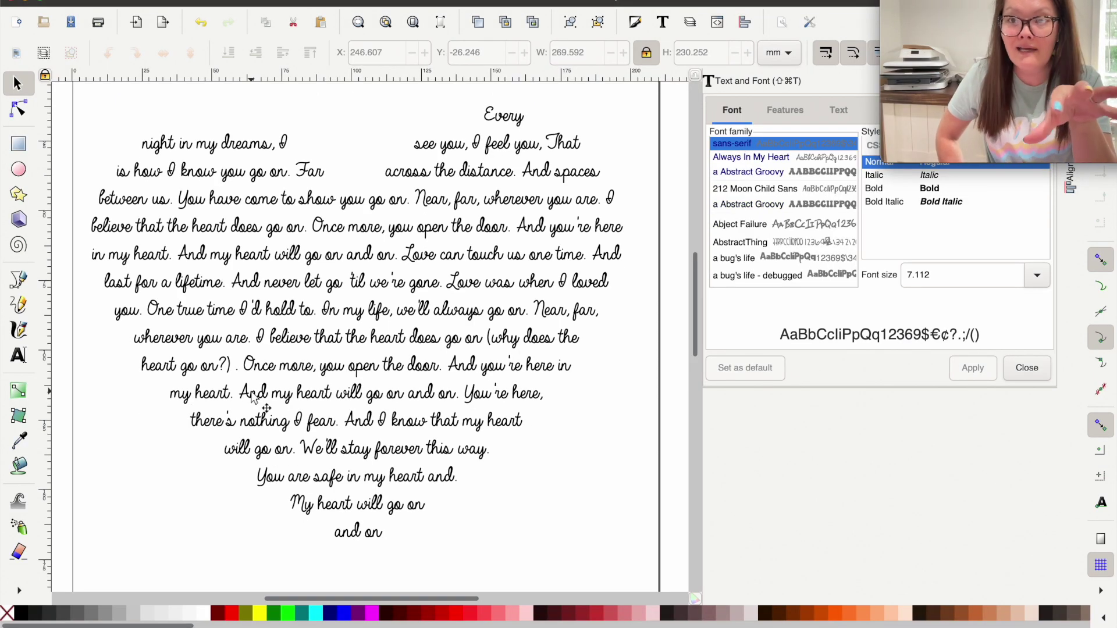
Step: Fill the script lyrics red from the palette and add an outline stroke
{"action": "left_click", "coordinate": [354, 311]}
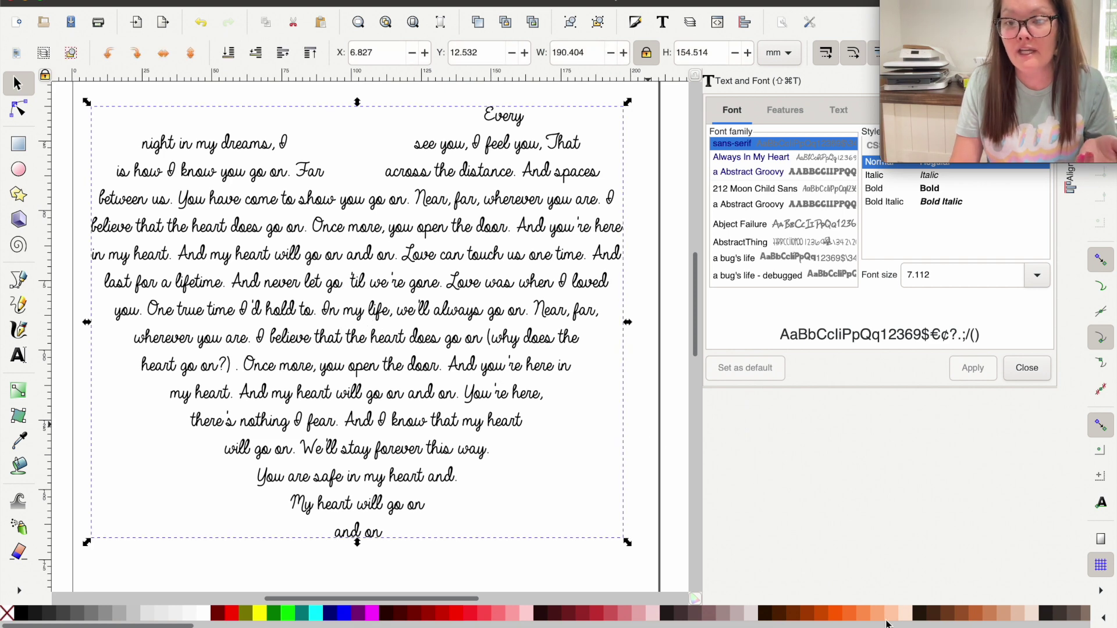
{"action": "left_click", "coordinate": [640, 614]}
{"action": "left_click", "coordinate": [471, 614]}
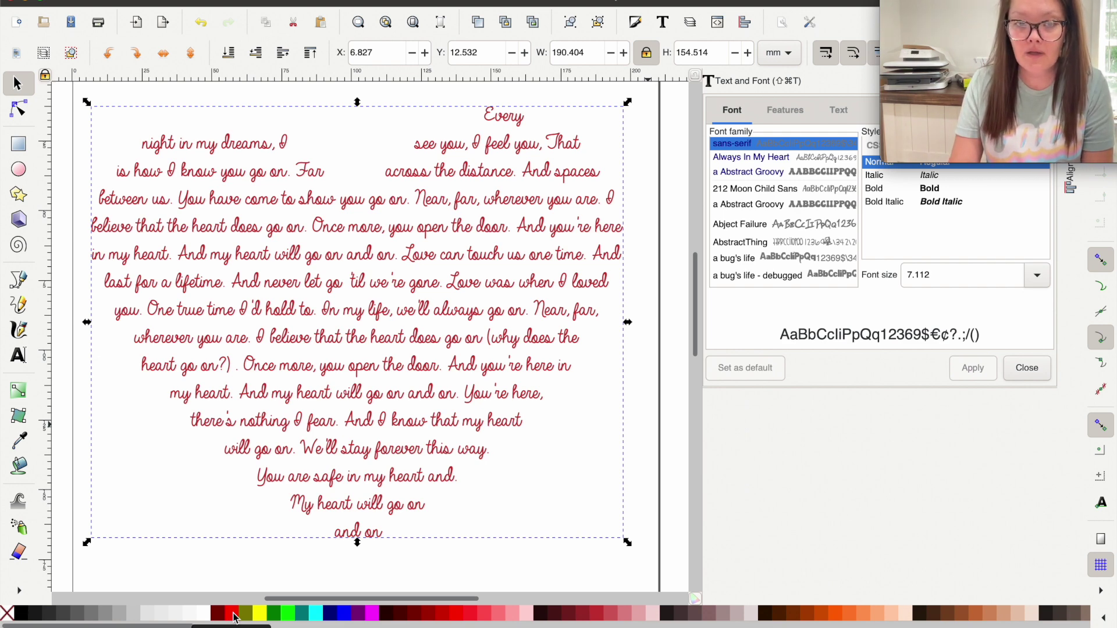
{"action": "left_click", "coordinate": [233, 618], "text": "shift"}
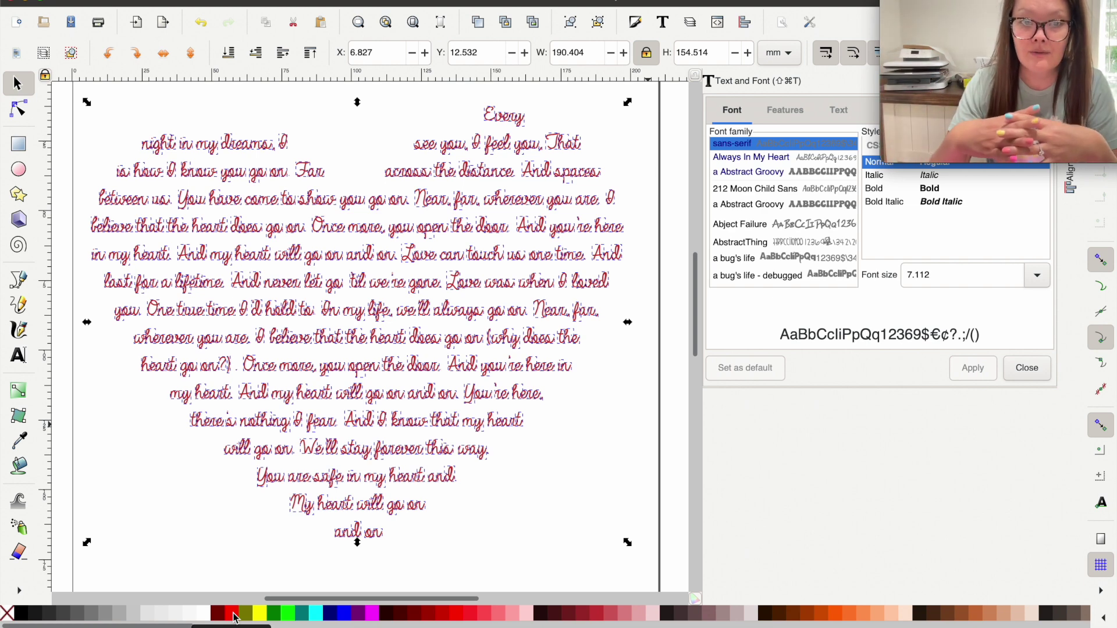
{"action": "left_click", "coordinate": [233, 615]}
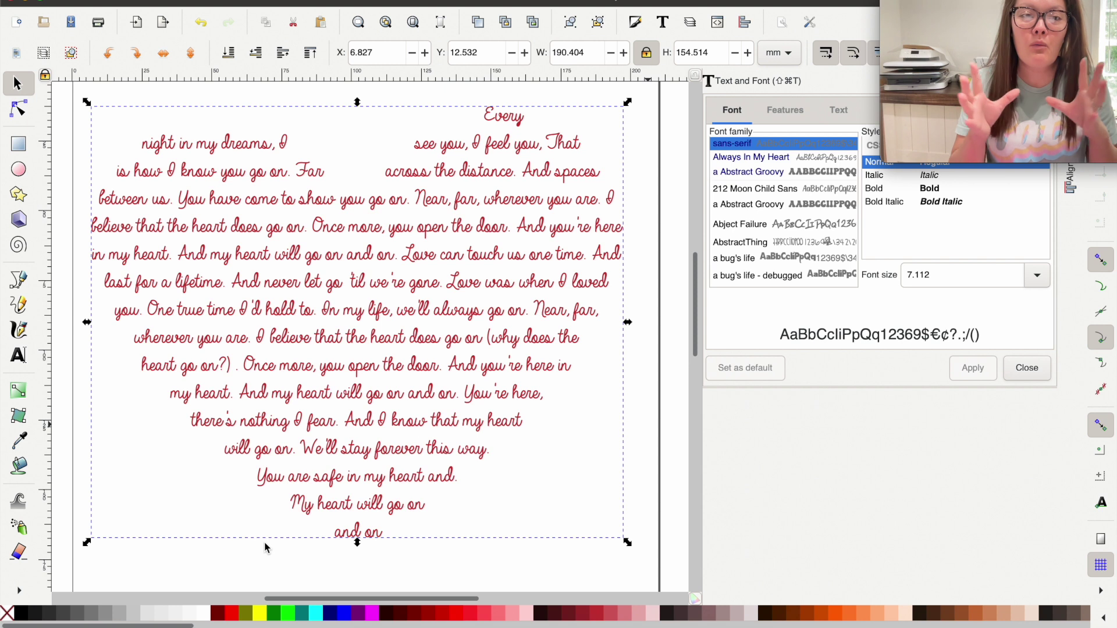